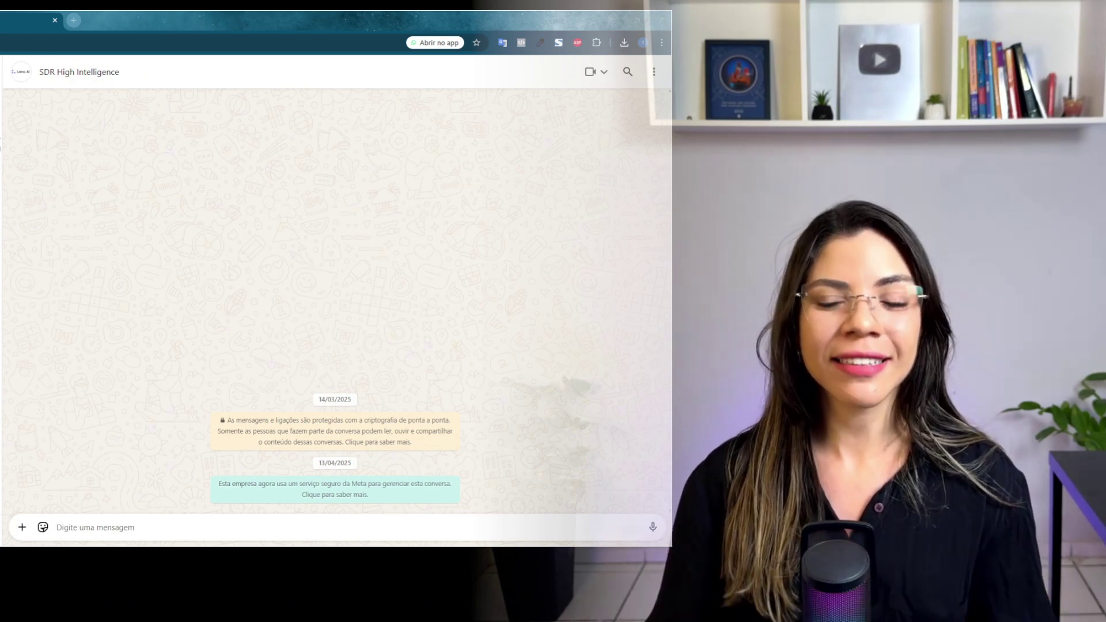
- Send the message "oi" in the SDR High Intelligence chat
click(277, 529)
text(oi)
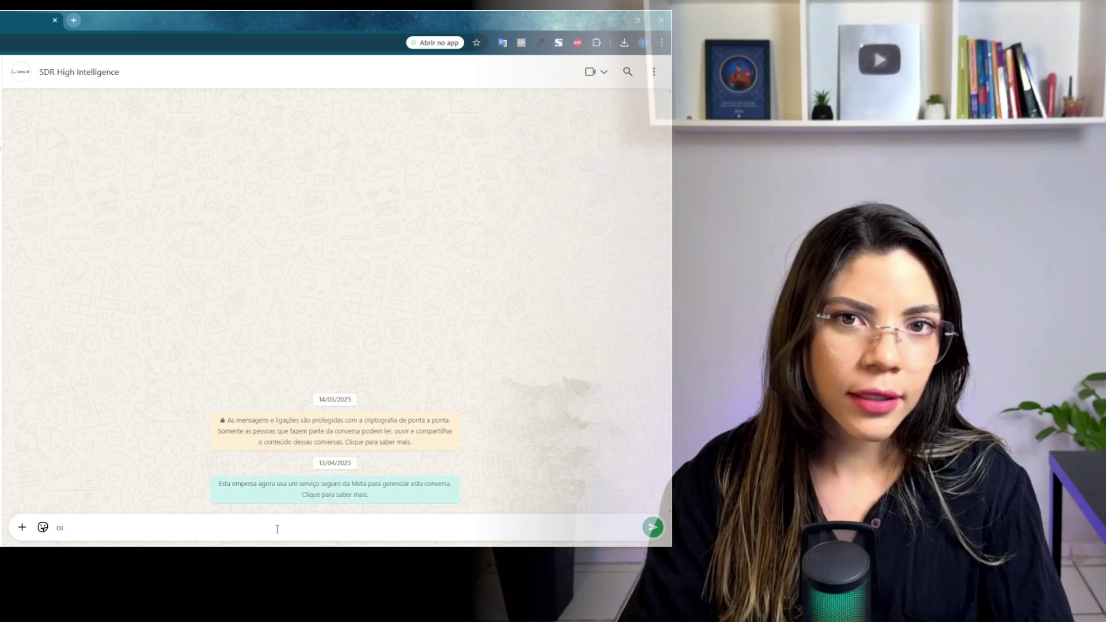
key(Return)
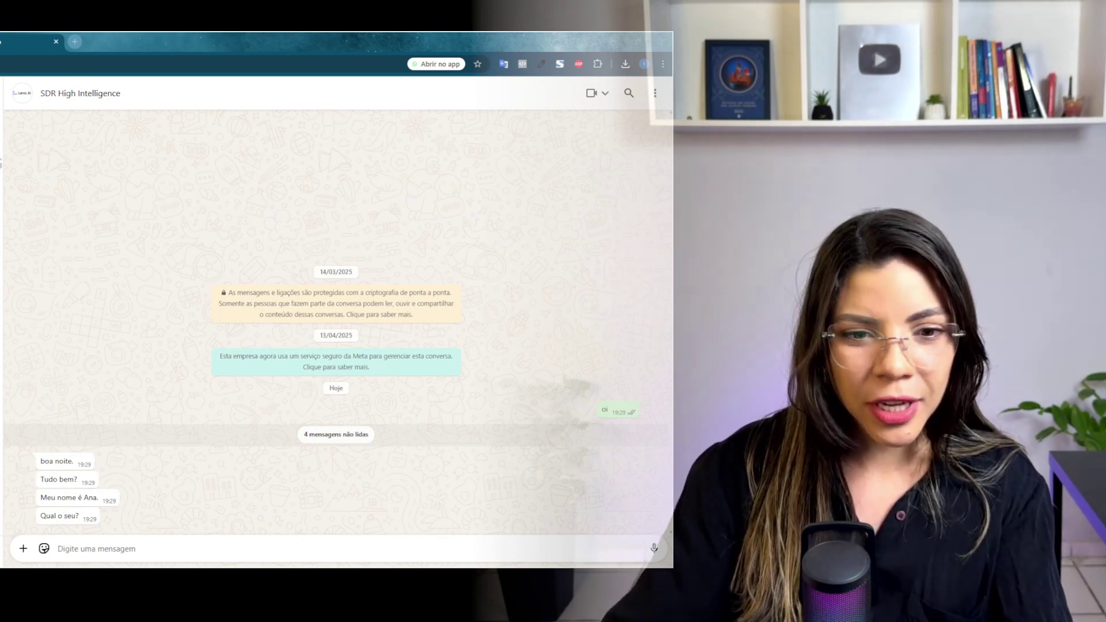
- Record and send a voice message answering the agent's question about the contact's name
click(97, 549)
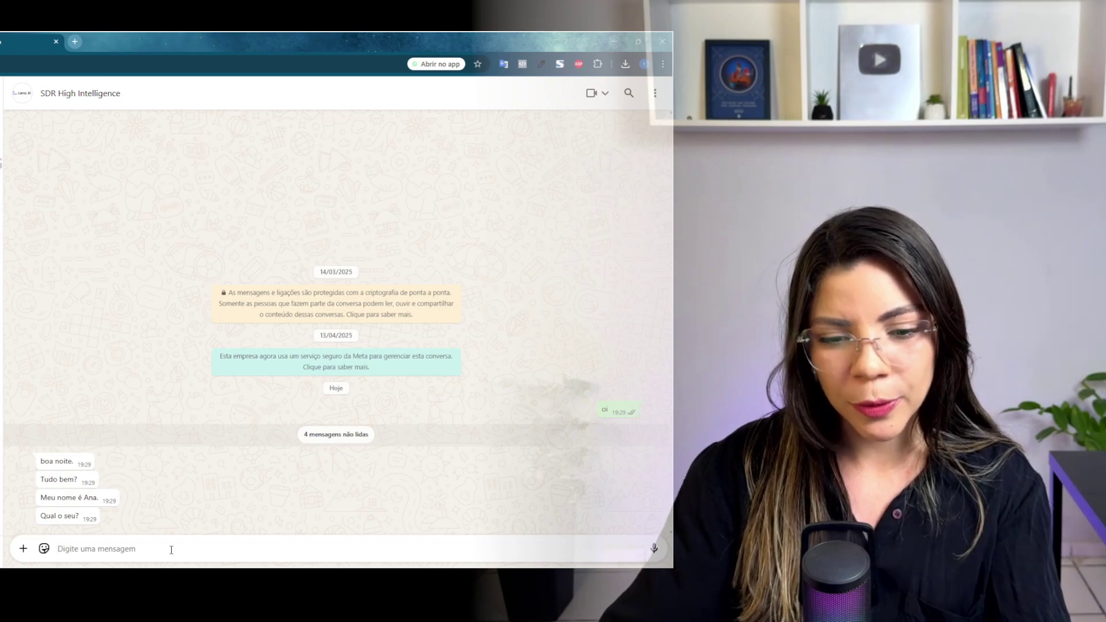
click(654, 547)
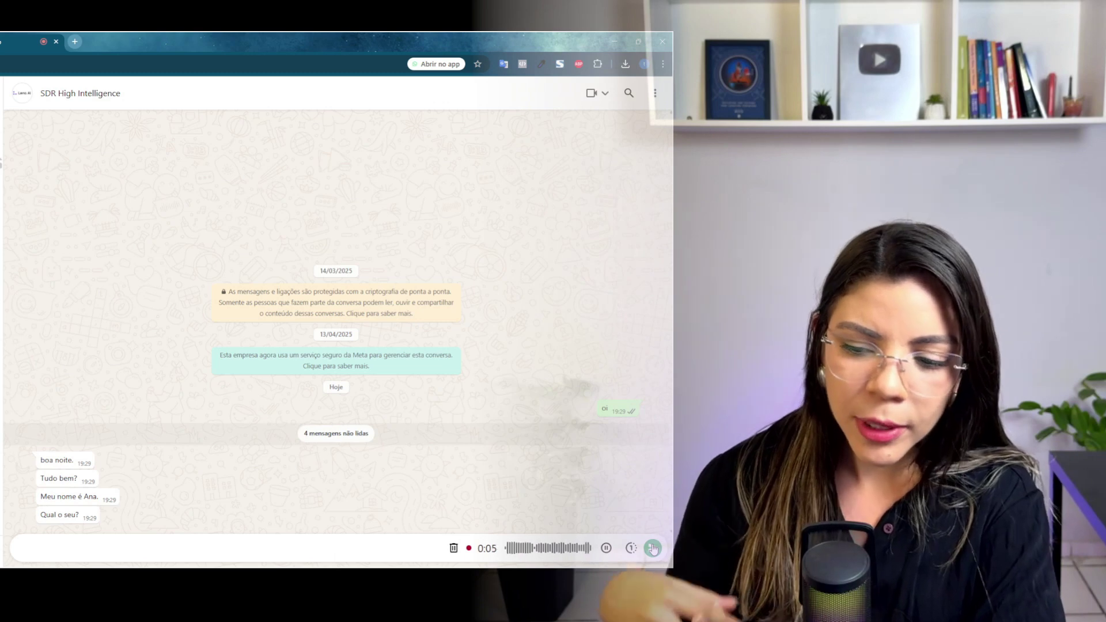
click(653, 548)
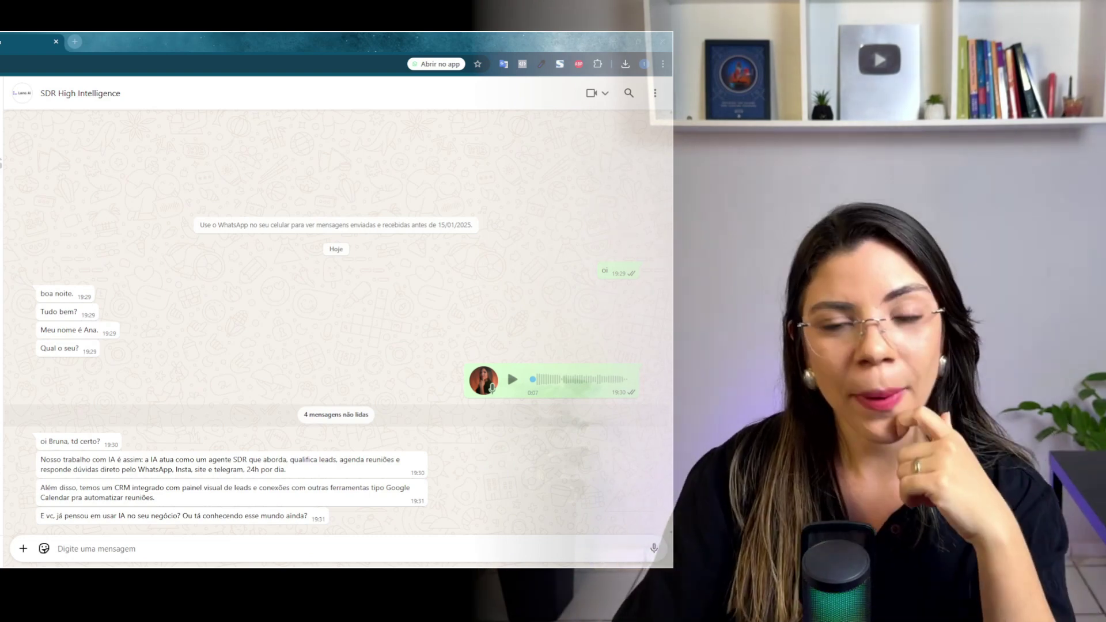
- Send the agent the message "vc tem depoimento pra me mandar?"
click(96, 549)
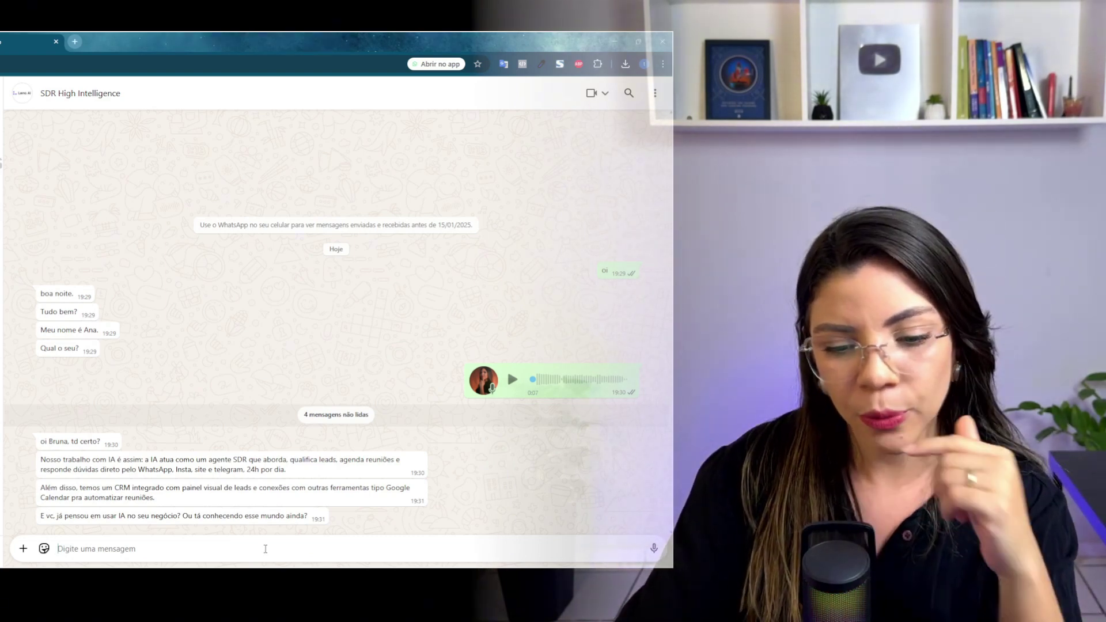
text(vc tem depoimento pra me mandar?)
key(Return)
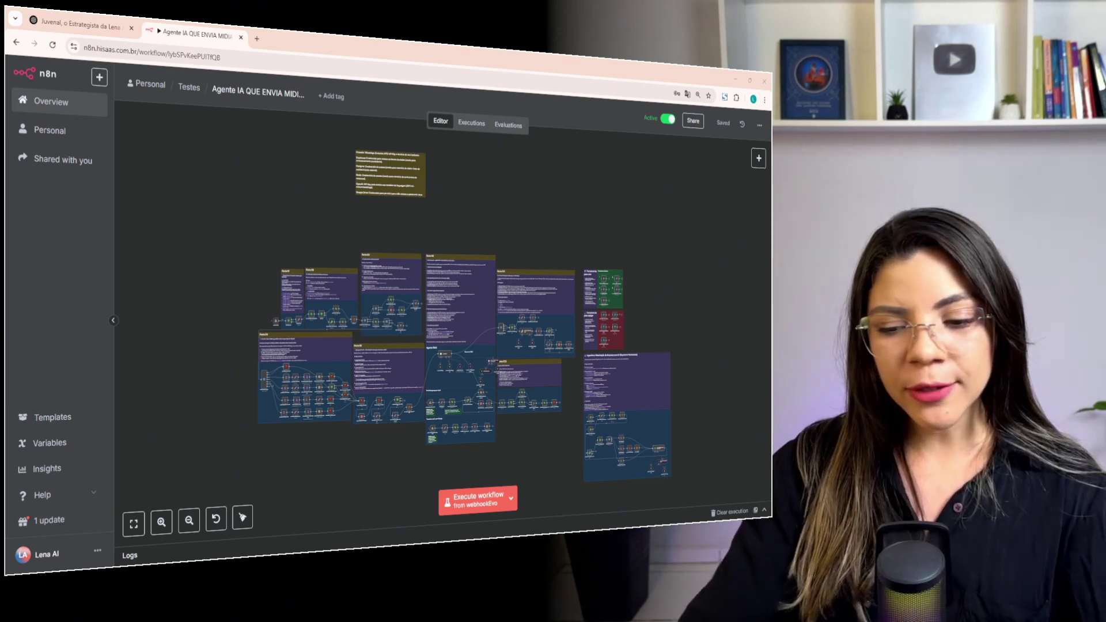
- Examine the required-credentials note and the Parte 01 and Parte 02 blocks of the n8n agent workflow
scroll(375, 194, up, 5)
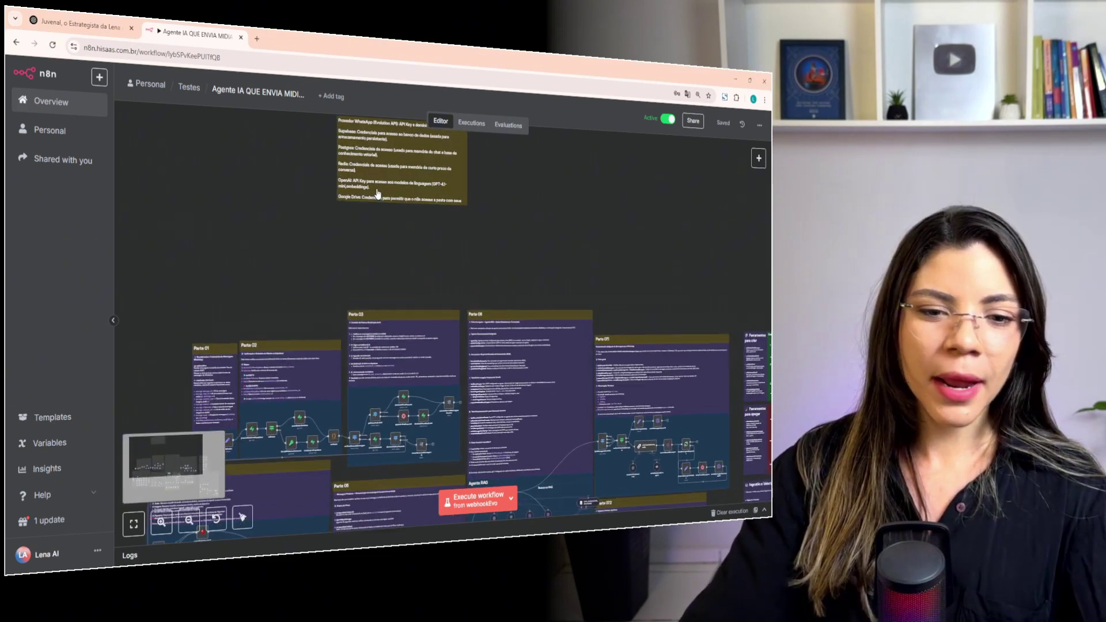
scroll(565, 247, up, 10)
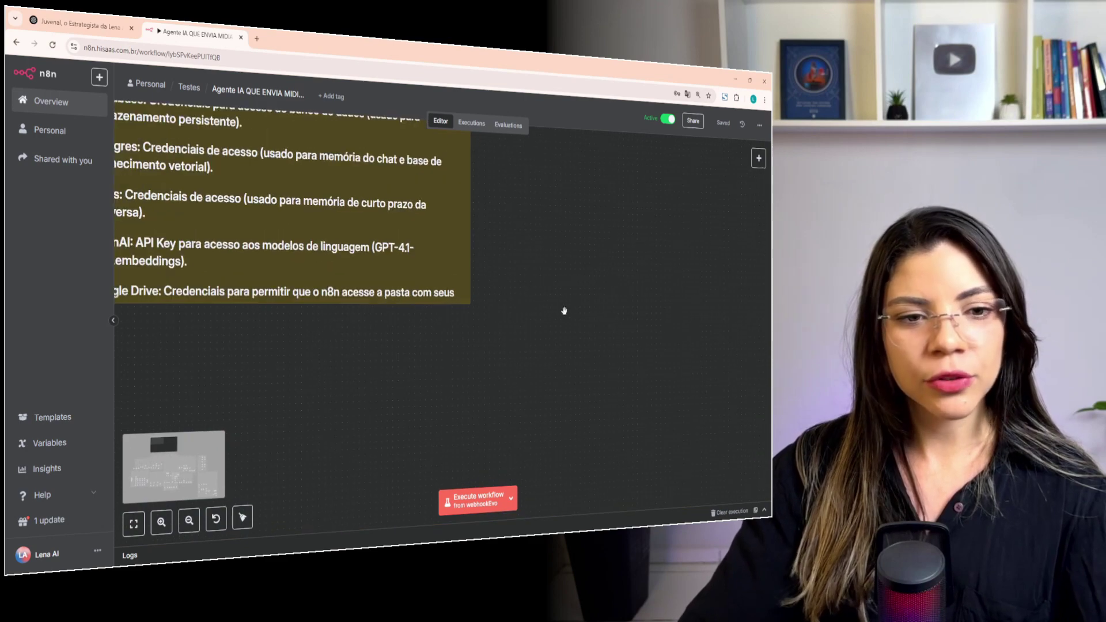
scroll(565, 311, down, 6)
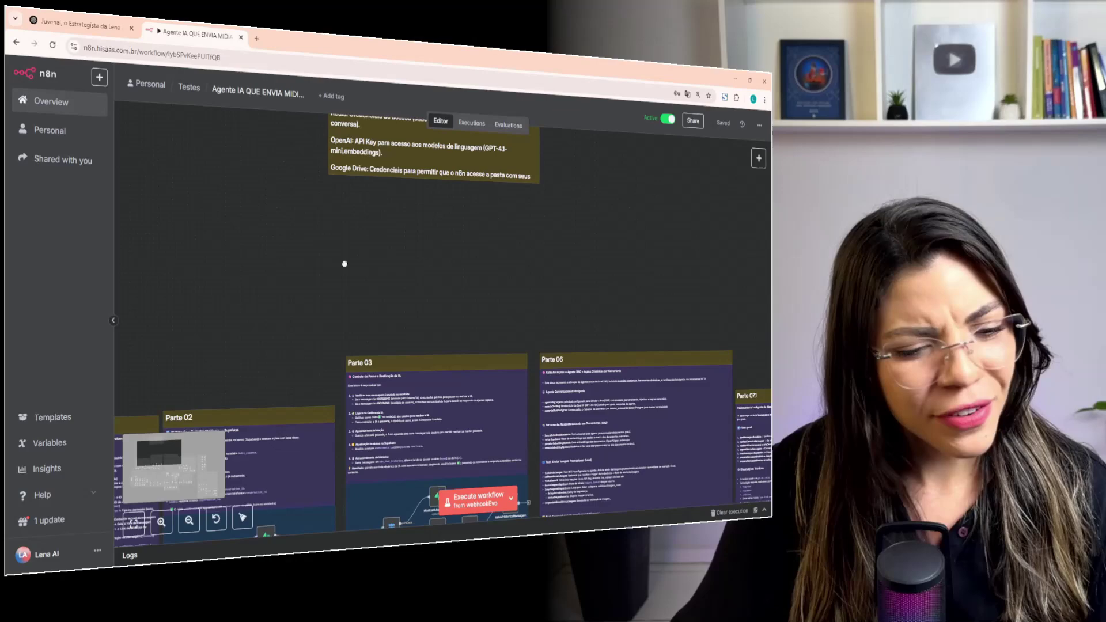
scroll(341, 256, down, 5)
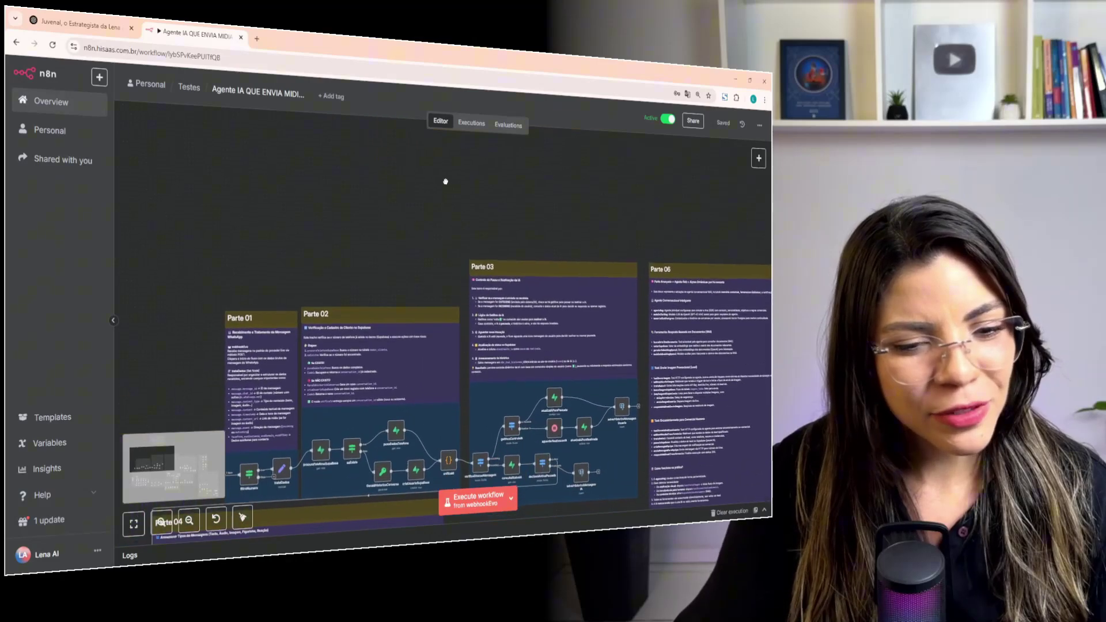
scroll(341, 256, up, 5)
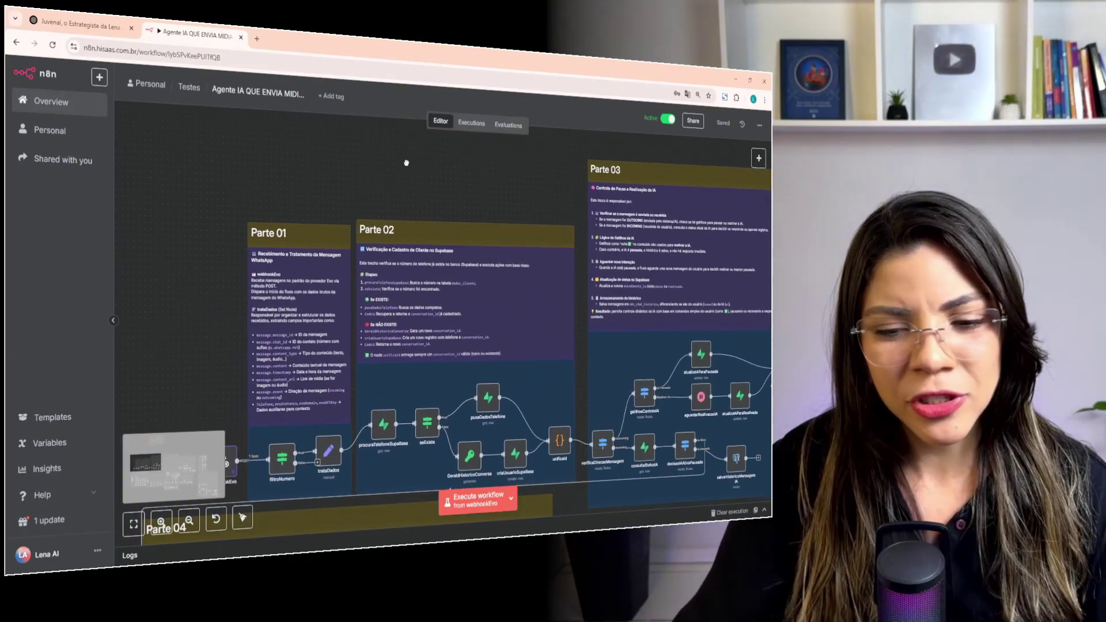
scroll(433, 164, up, 3)
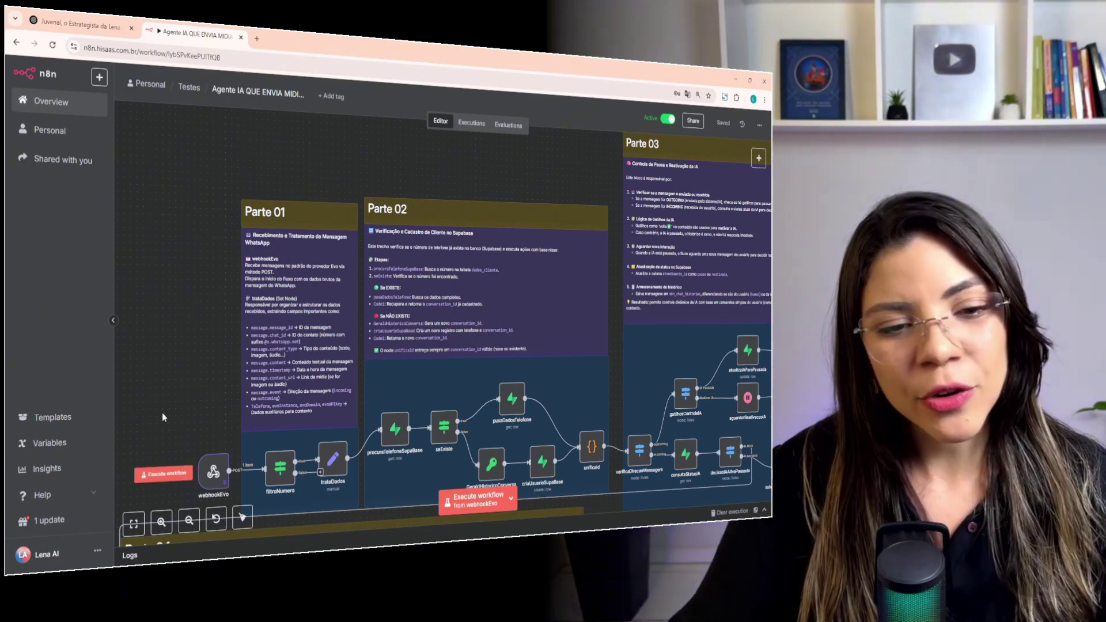
scroll(164, 373, down, 2)
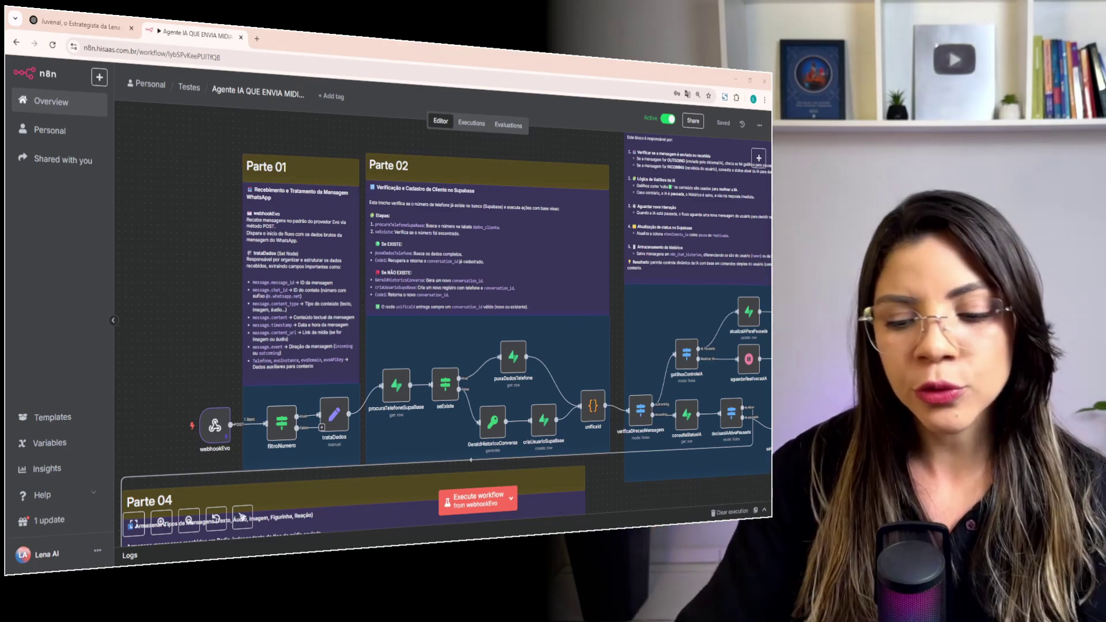
- Reposition the base_conhecimento_documental and vetorSupabase nodes inside the Agente RAG block and save the workflow
scroll(564, 454, down, 5)
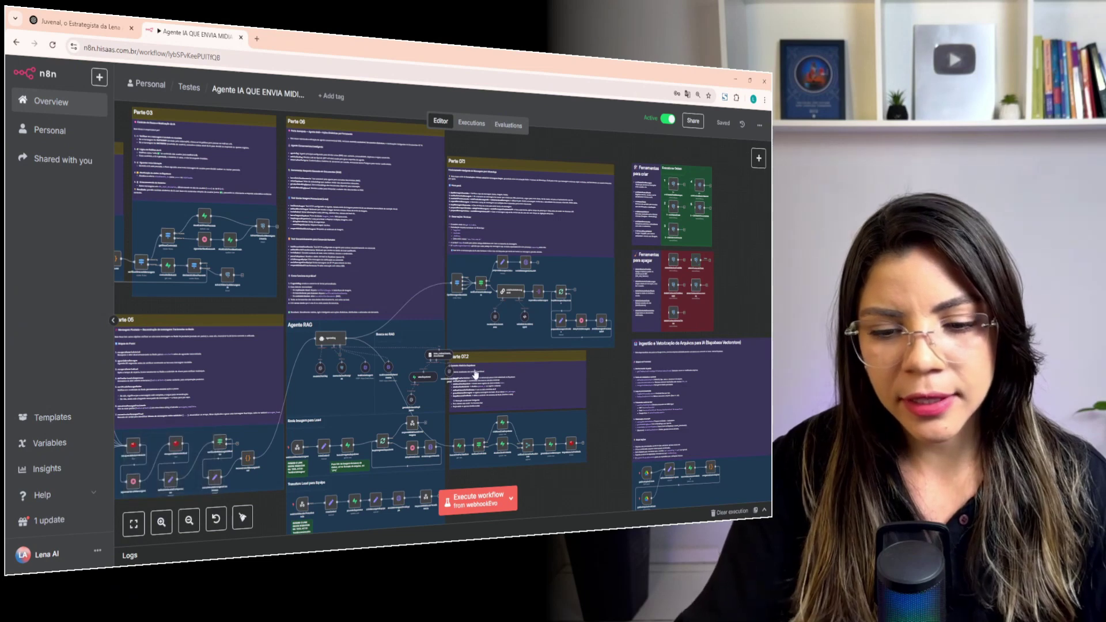
drag(443, 355, 413, 375)
drag(448, 373, 420, 376)
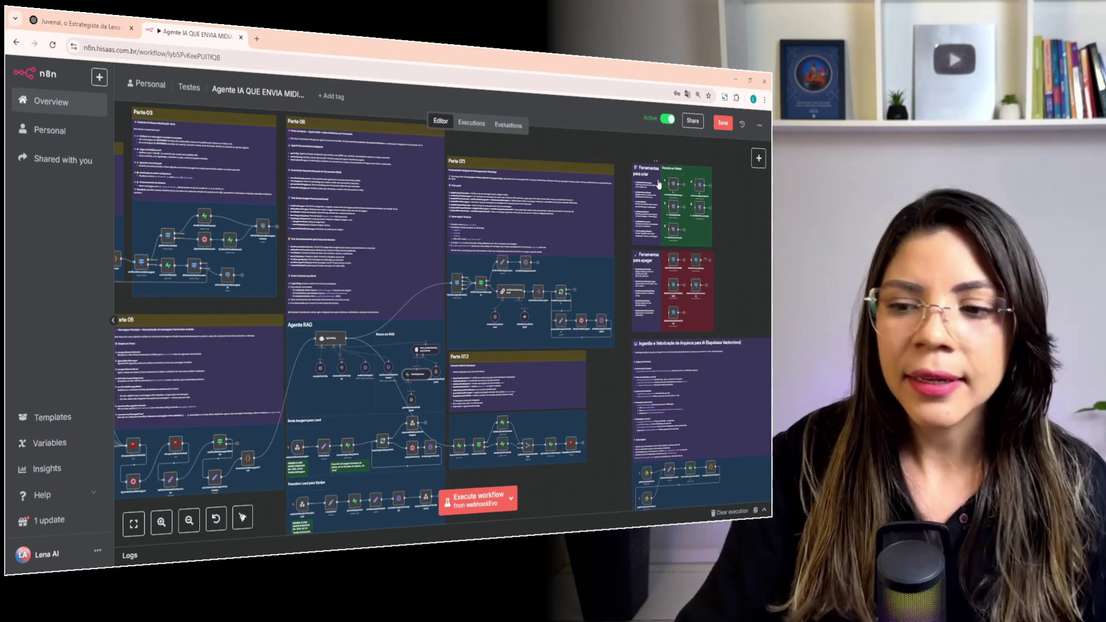
key(ctrl+s)
- Examine the message intake, Supabase client registration and AI pause control flows in Parte 01, Parte 02 and Parte 03
scroll(586, 461, left, 6)
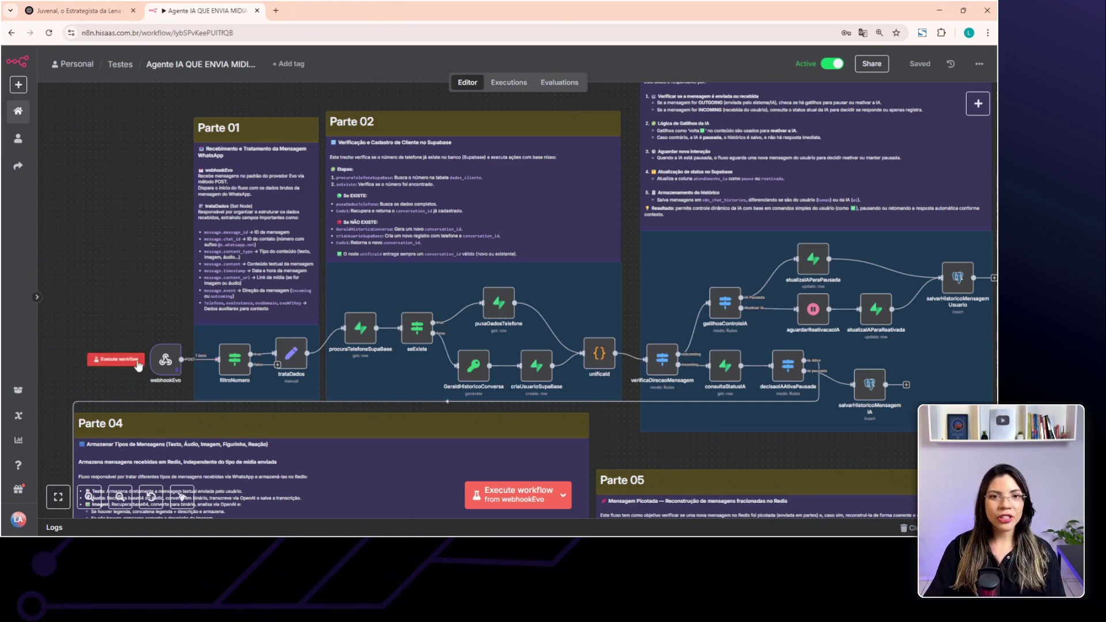
mouse_move(172, 338)
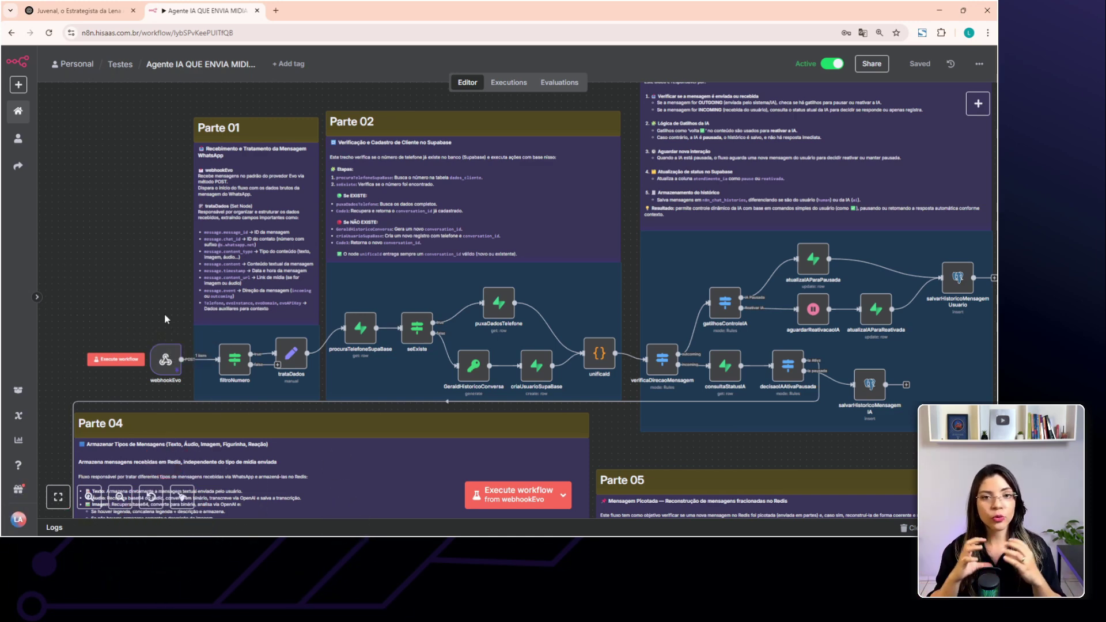
scroll(165, 319, right, 2)
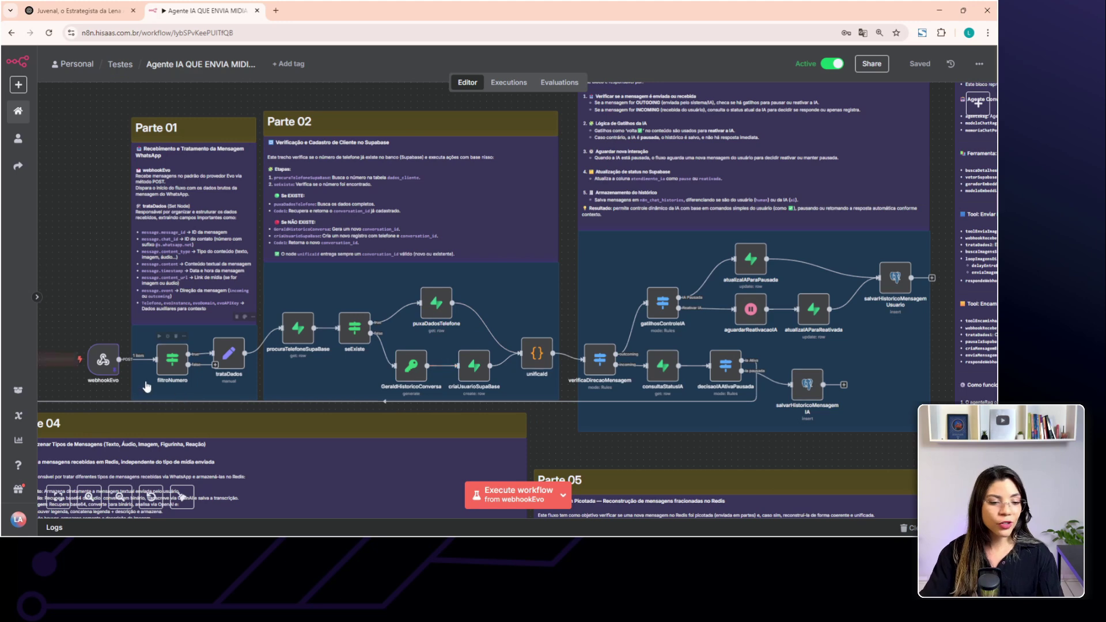
scroll(147, 387, up, 5)
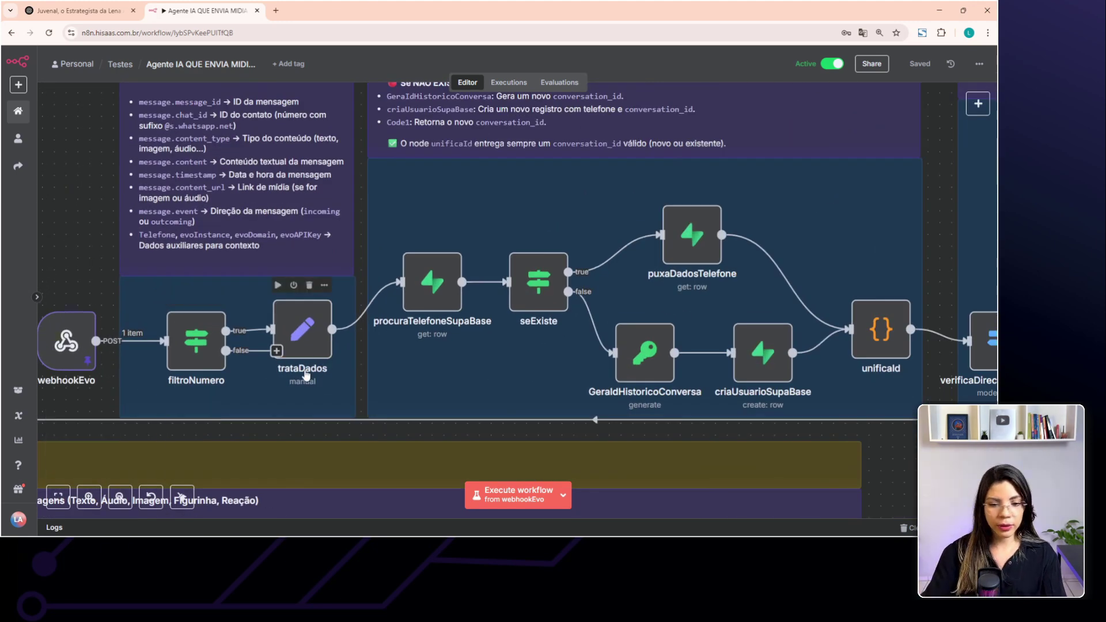
scroll(313, 455, down, 3)
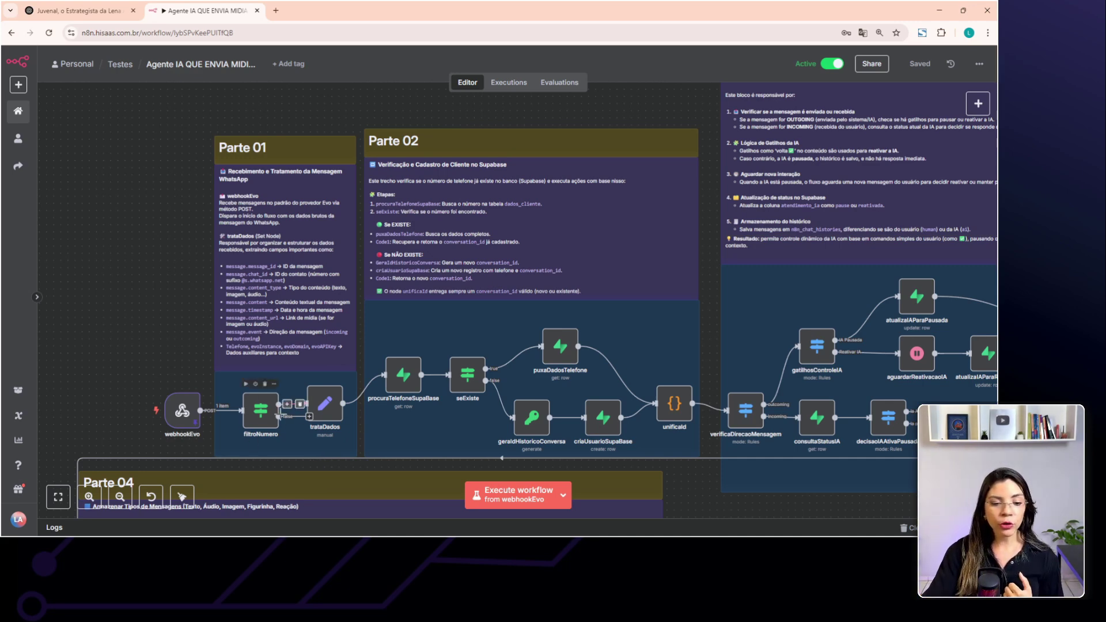
mouse_move(200, 402)
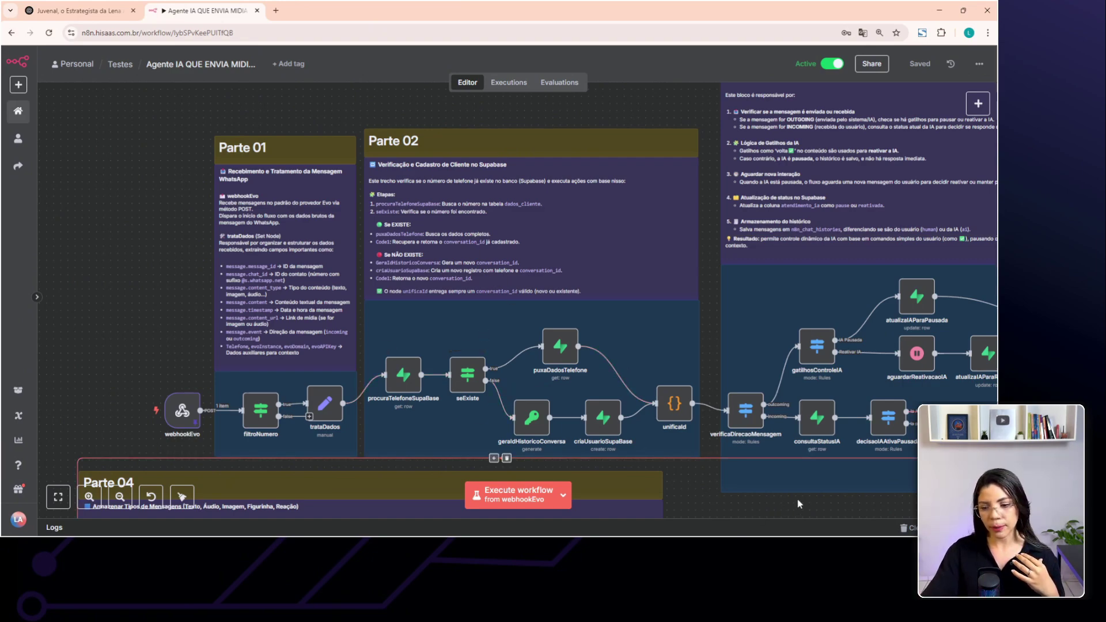
scroll(797, 504, right, 10)
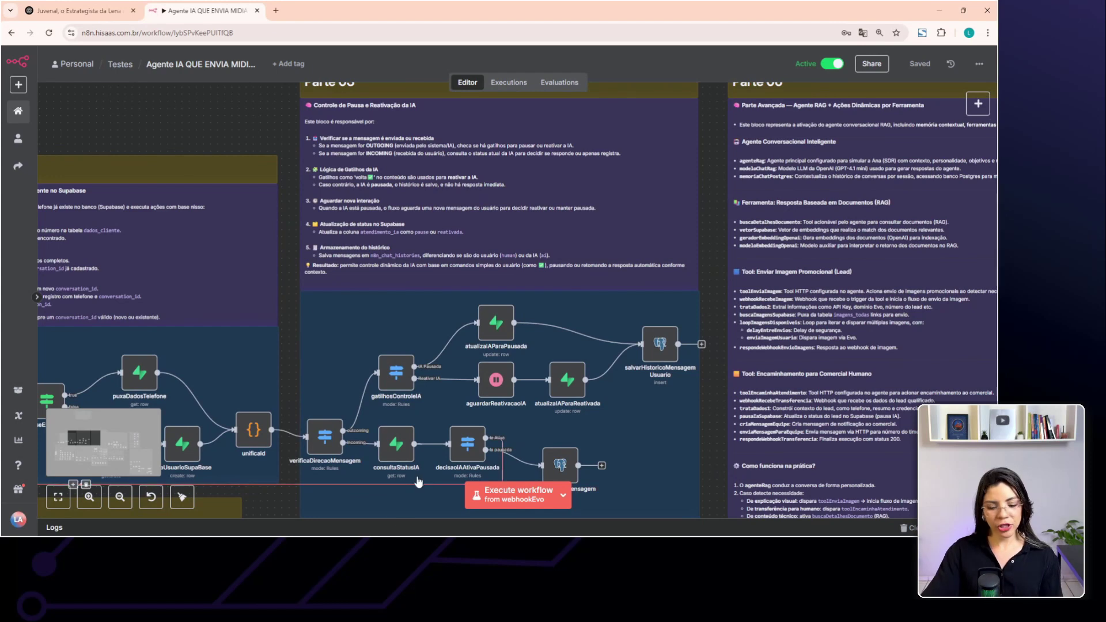
scroll(418, 481, down, 1)
scroll(680, 390, down, 1)
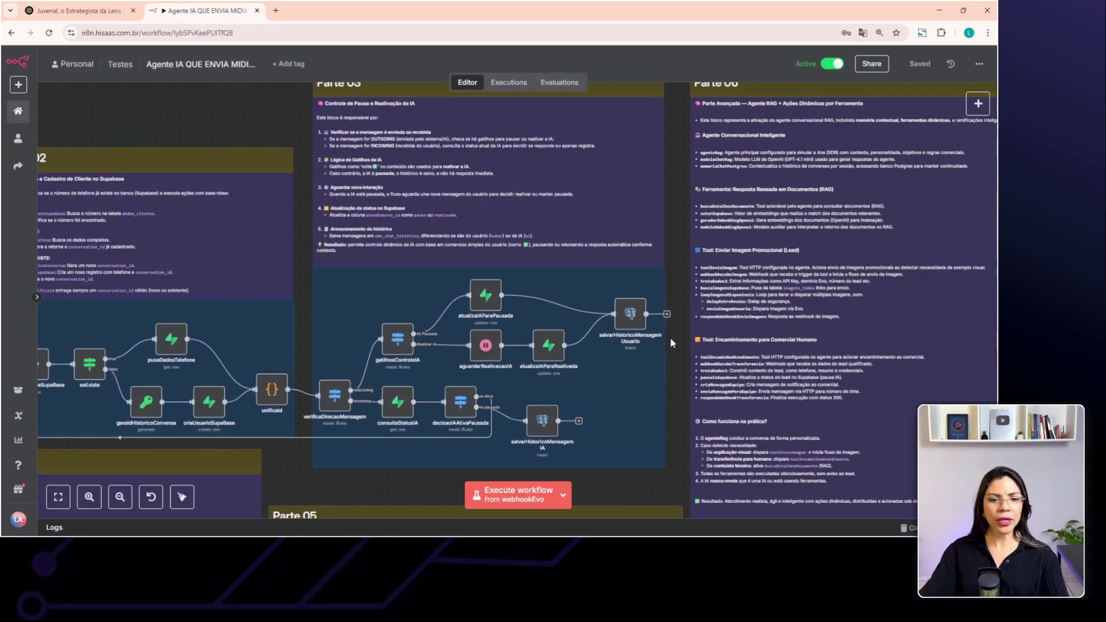
- Examine how Parte 04 routes text, audio, image, sticker and document messages and stores them in Redis
scroll(628, 357, down, 5)
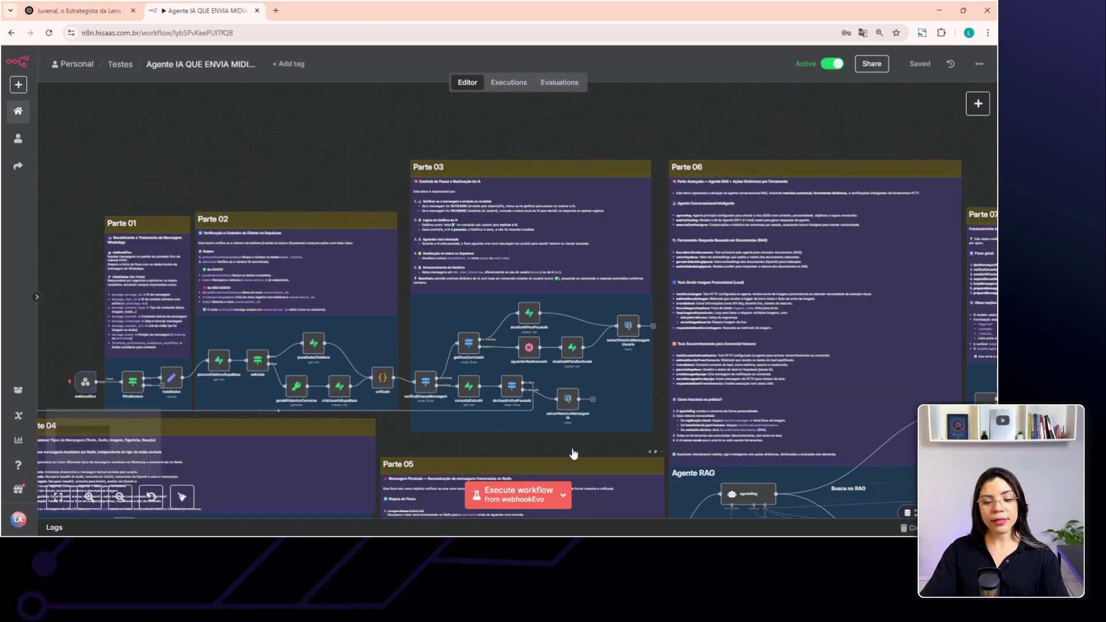
scroll(576, 449, up, 3)
scroll(748, 242, down, 3)
scroll(406, 279, up, 1)
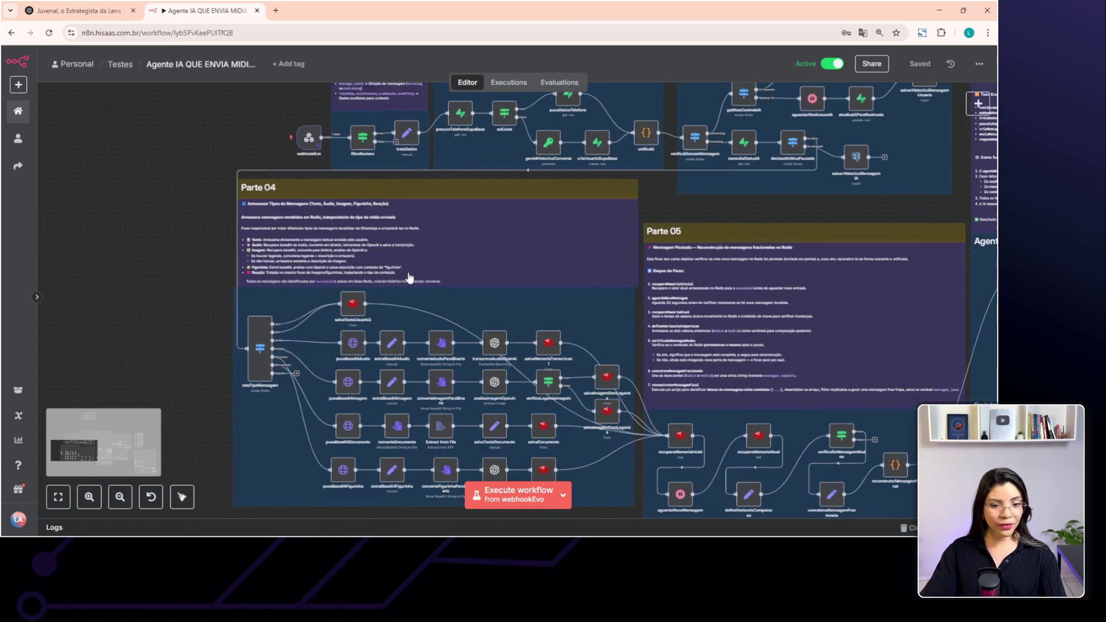
scroll(217, 276, down, 2)
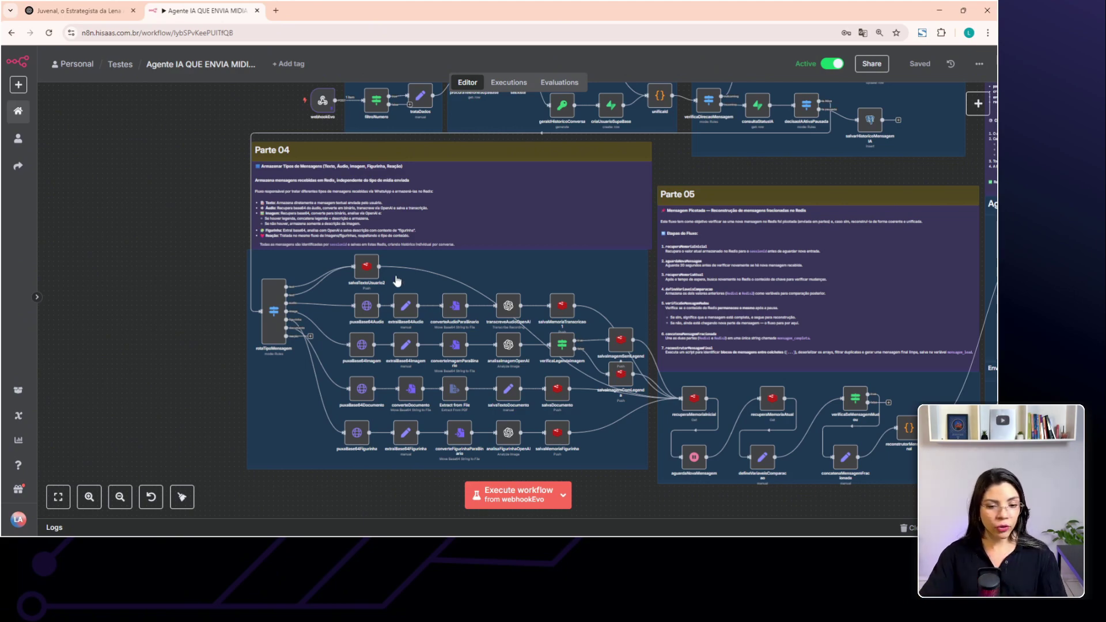
scroll(239, 338, up, 5)
scroll(194, 259, up, 5)
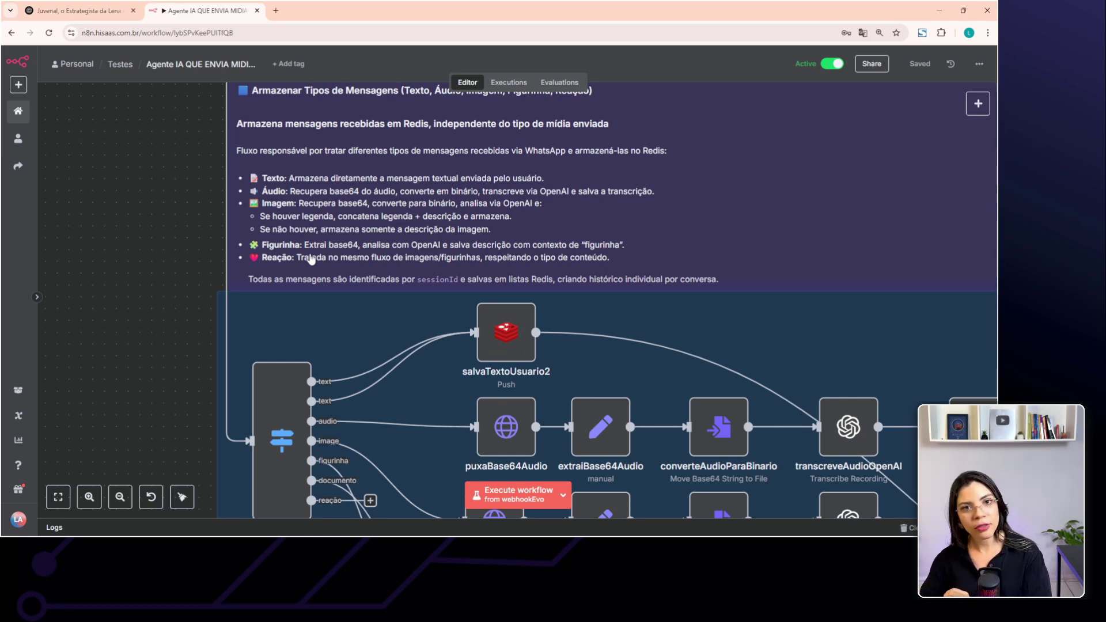
scroll(447, 355, down, 5)
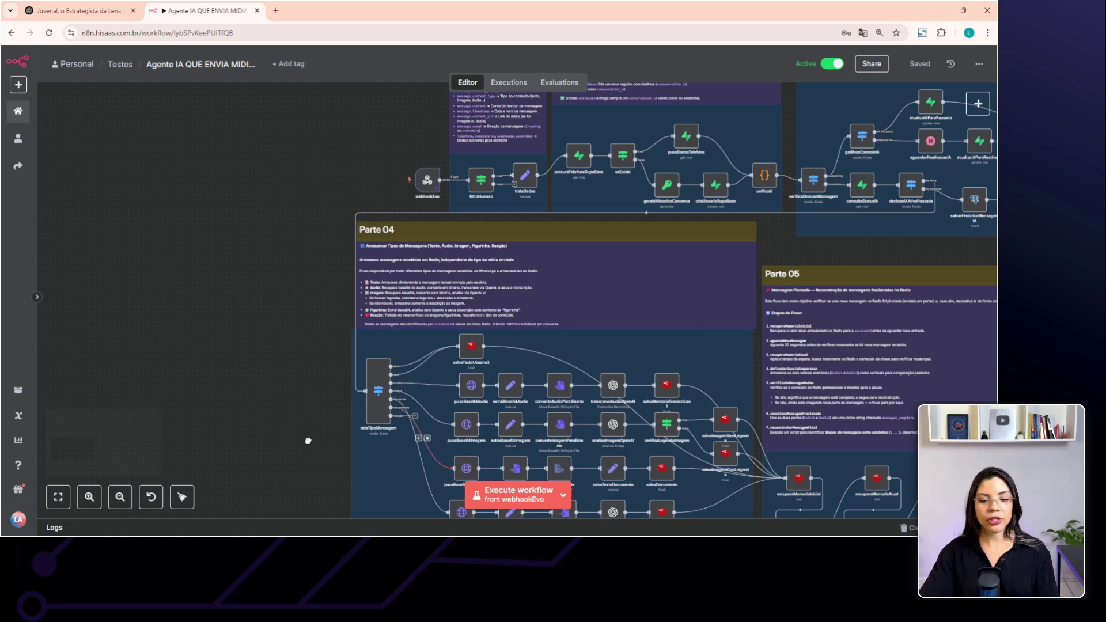
drag(306, 439, 252, 340)
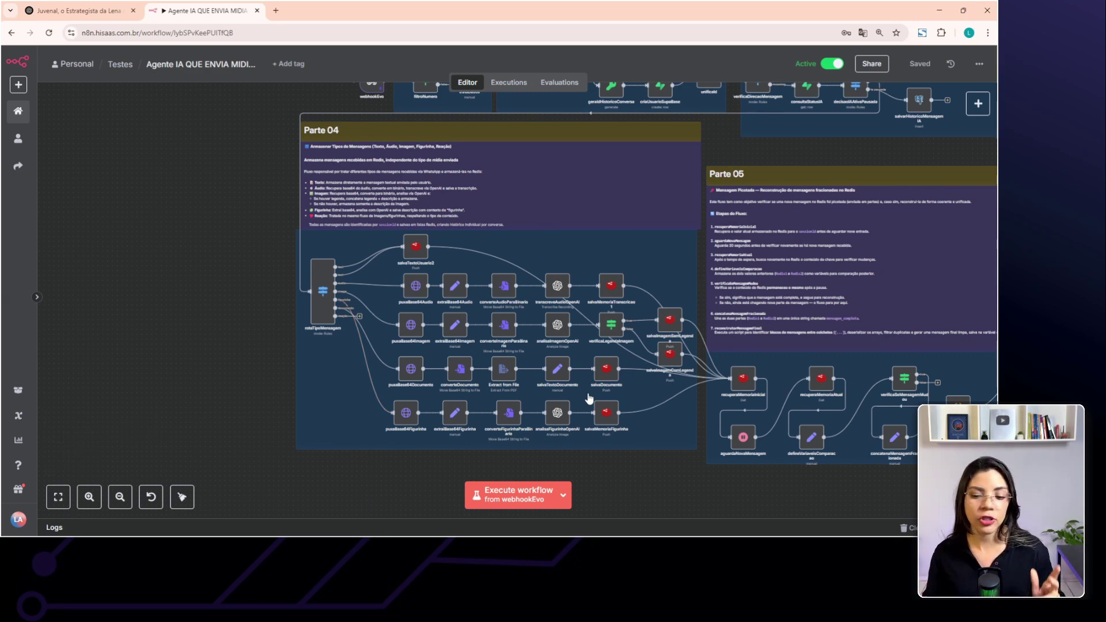
- Examine the fragmented-message reconstruction in Parte 05 and the Agente RAG block with its lead image and transfer tools in Parte 06
scroll(589, 398, right, 5)
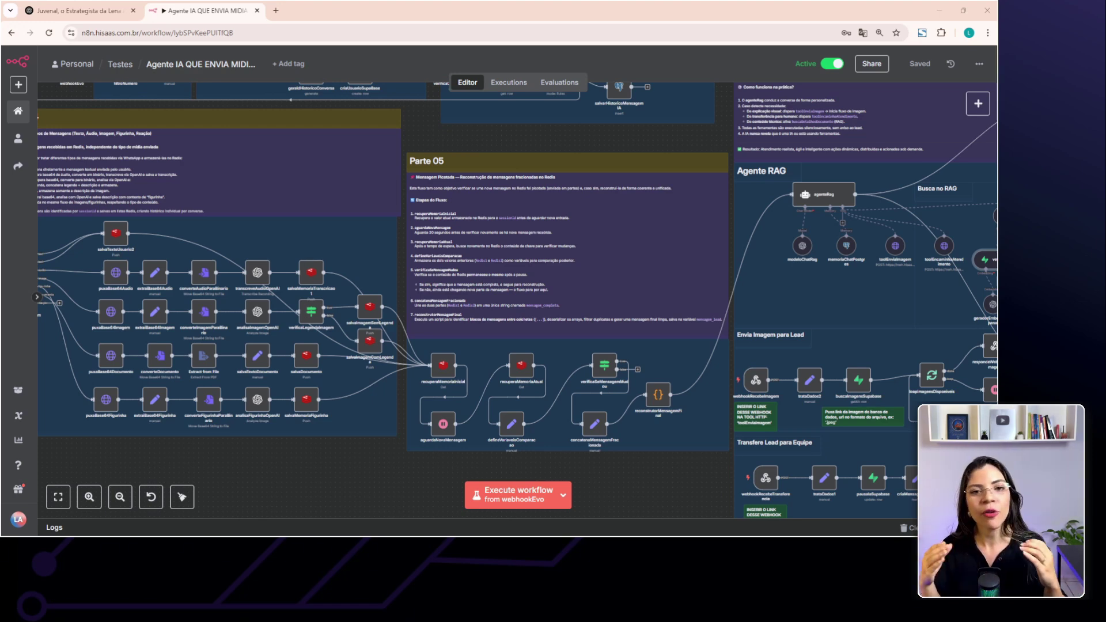
scroll(354, 340, right, 5)
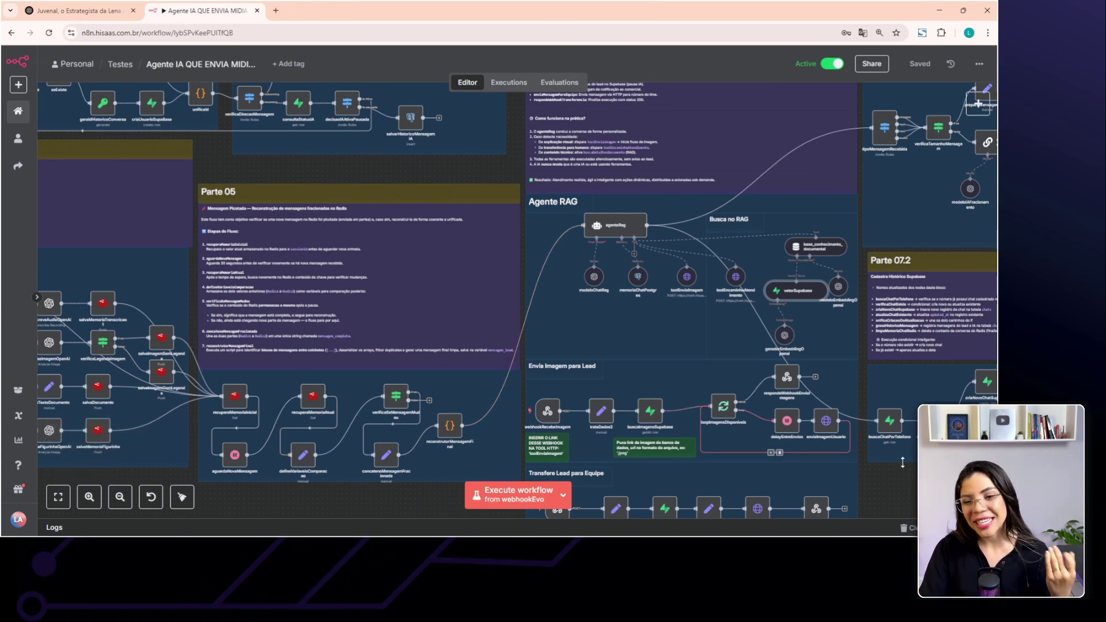
scroll(901, 477, up, 2)
scroll(455, 398, up, 6)
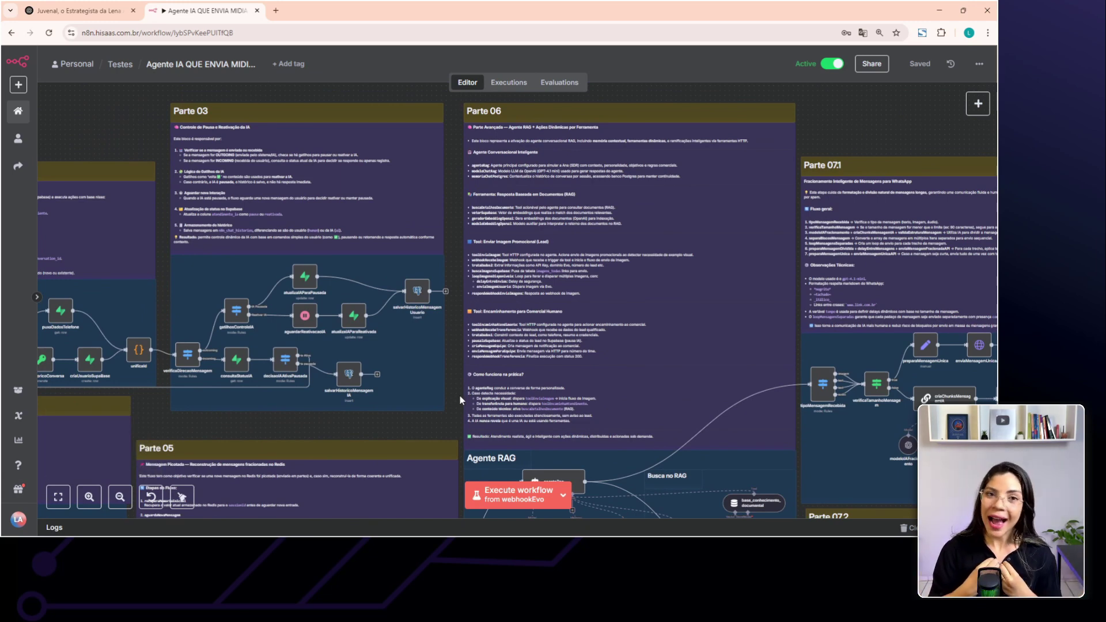
scroll(469, 393, down, 2)
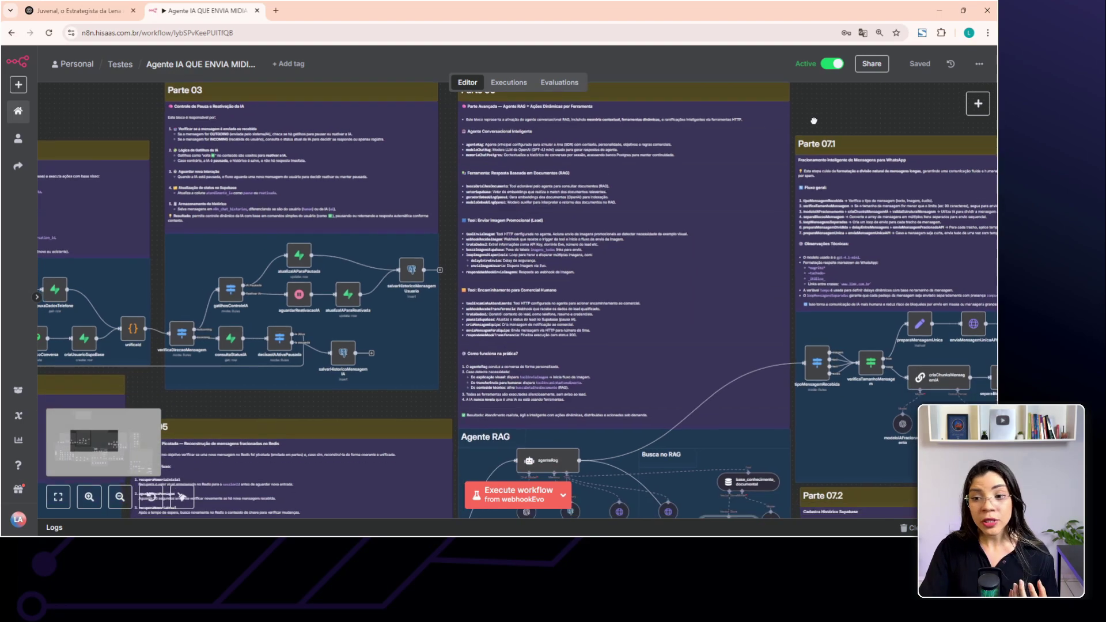
drag(793, 459, 757, 239)
scroll(794, 441, down, 1)
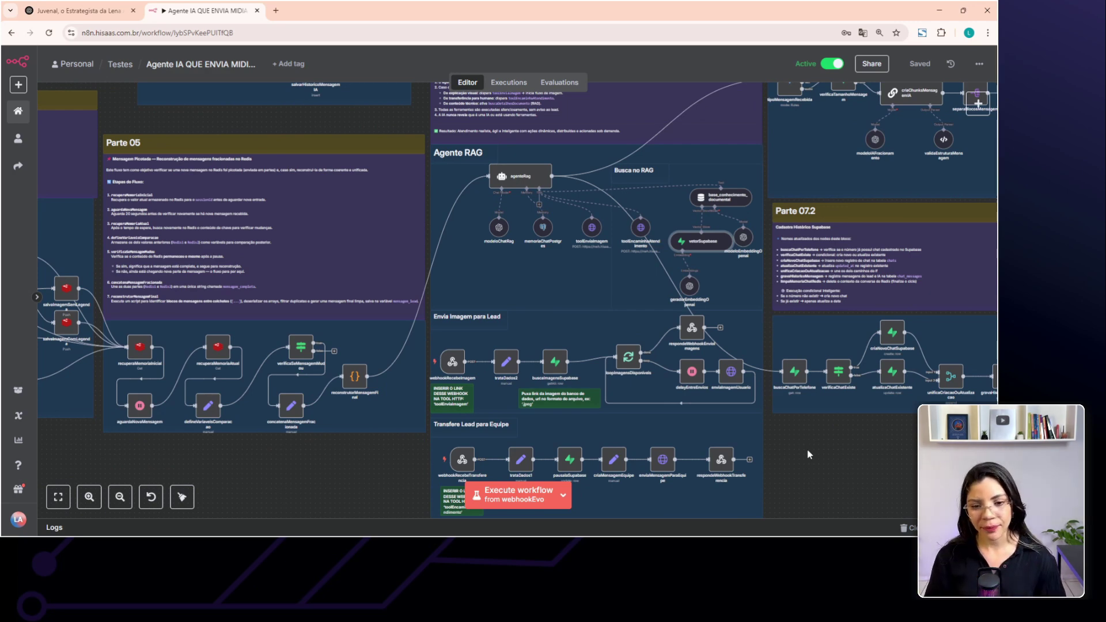
- Move the memoriaChatPostgres node slightly closer to modeloChatRag inside the Agente RAG block
scroll(500, 230, up, 3)
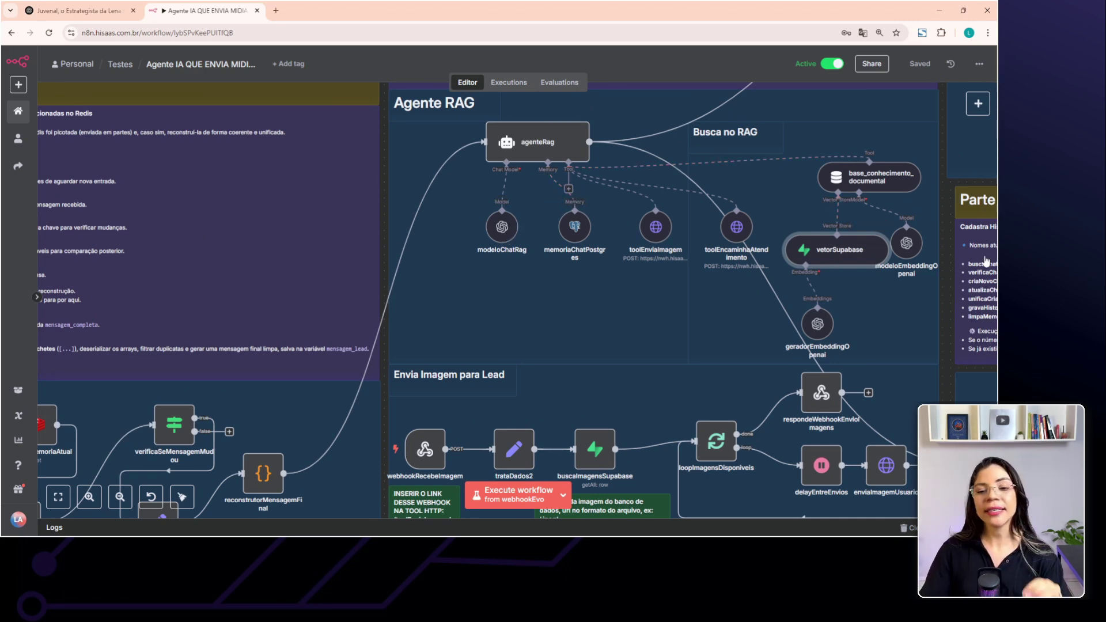
drag(581, 227, 574, 228)
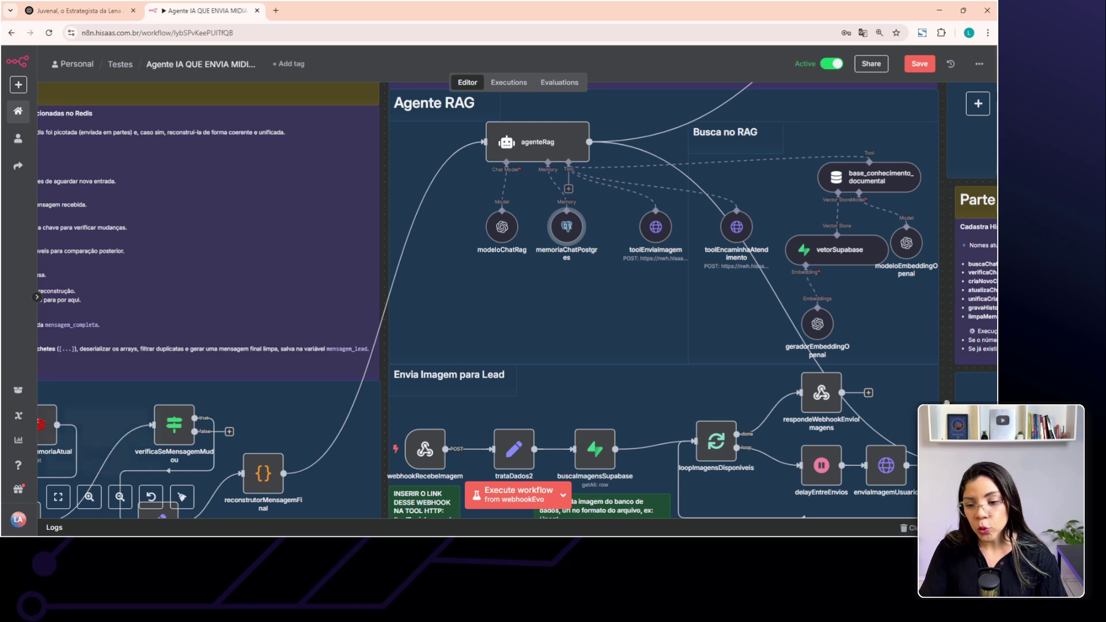
scroll(864, 438, right, 5)
scroll(864, 438, up, 1)
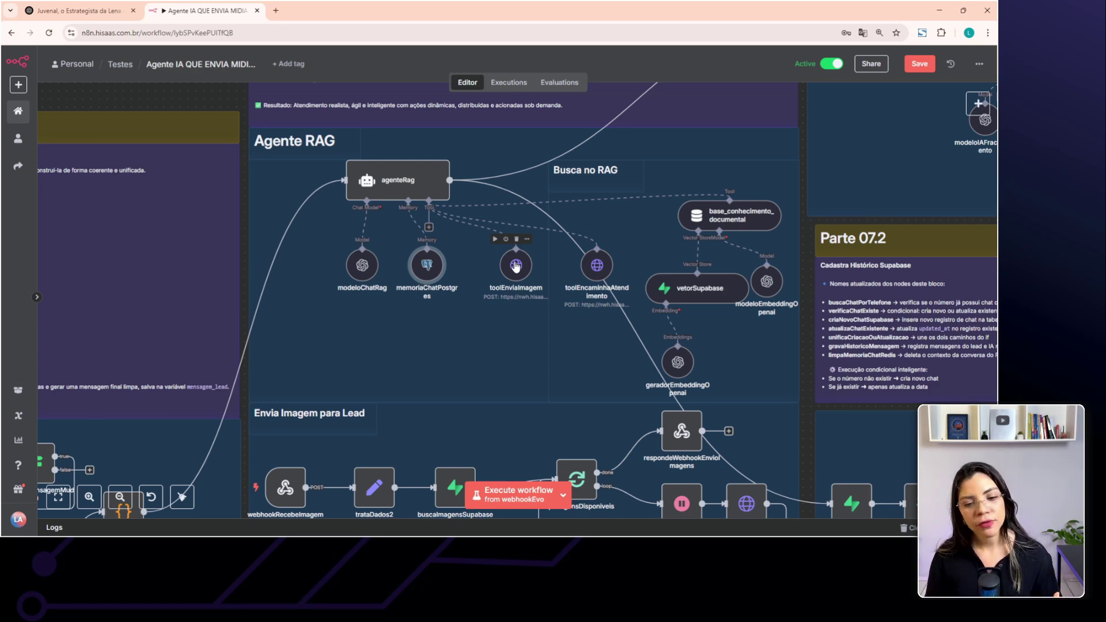
- Browse the tools that can be attached to agenteRag, from the vector stores to the Google tools, and close the list
click(429, 227)
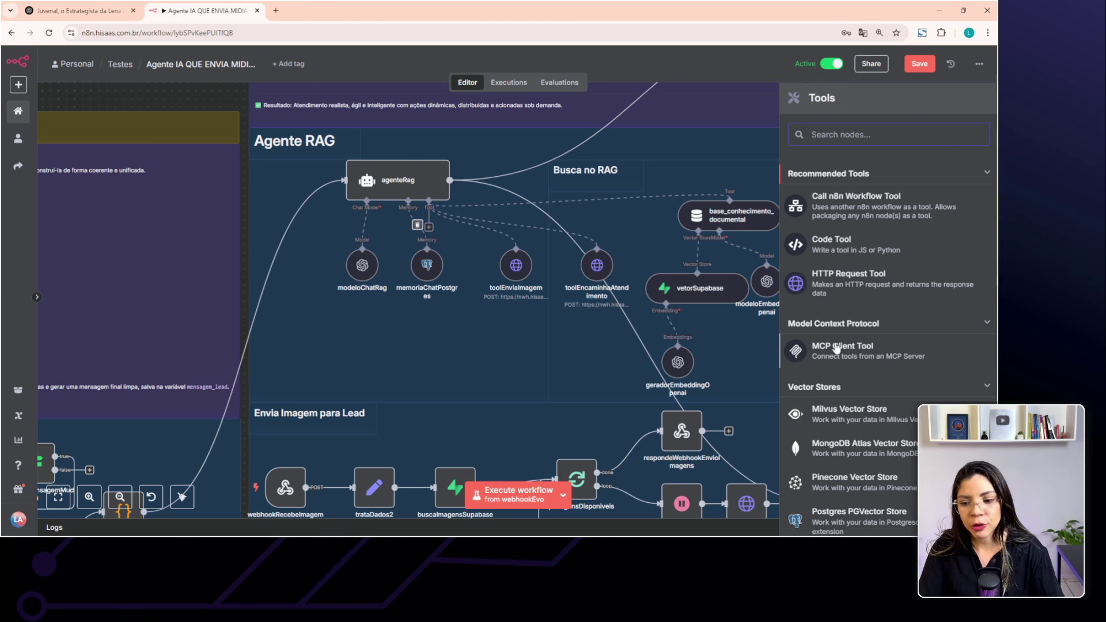
scroll(830, 340, down, 1)
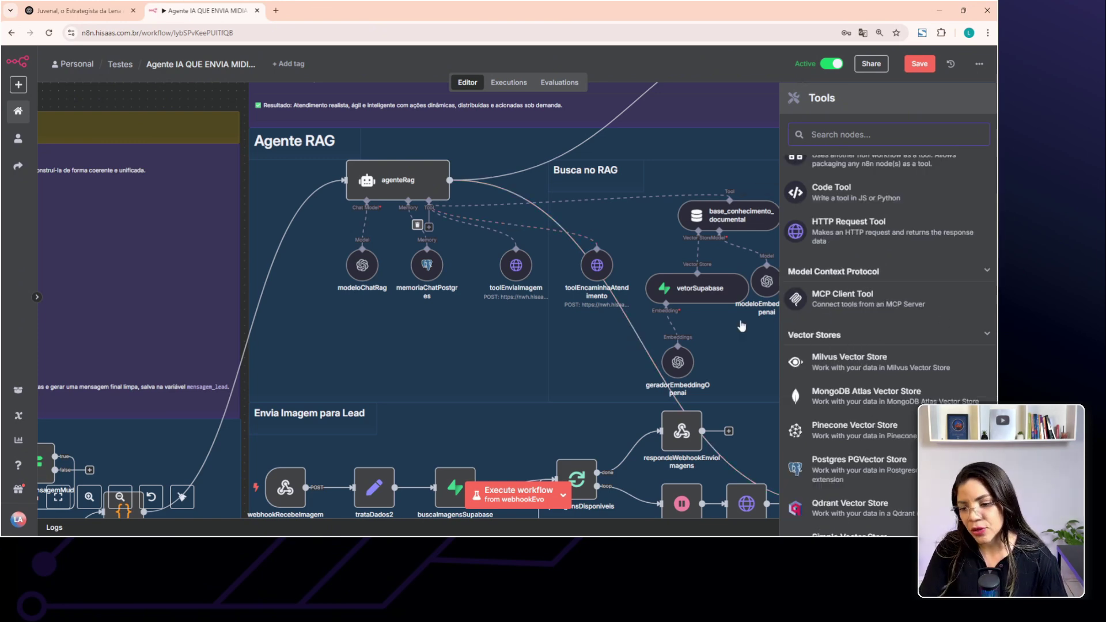
scroll(895, 390, down, 6)
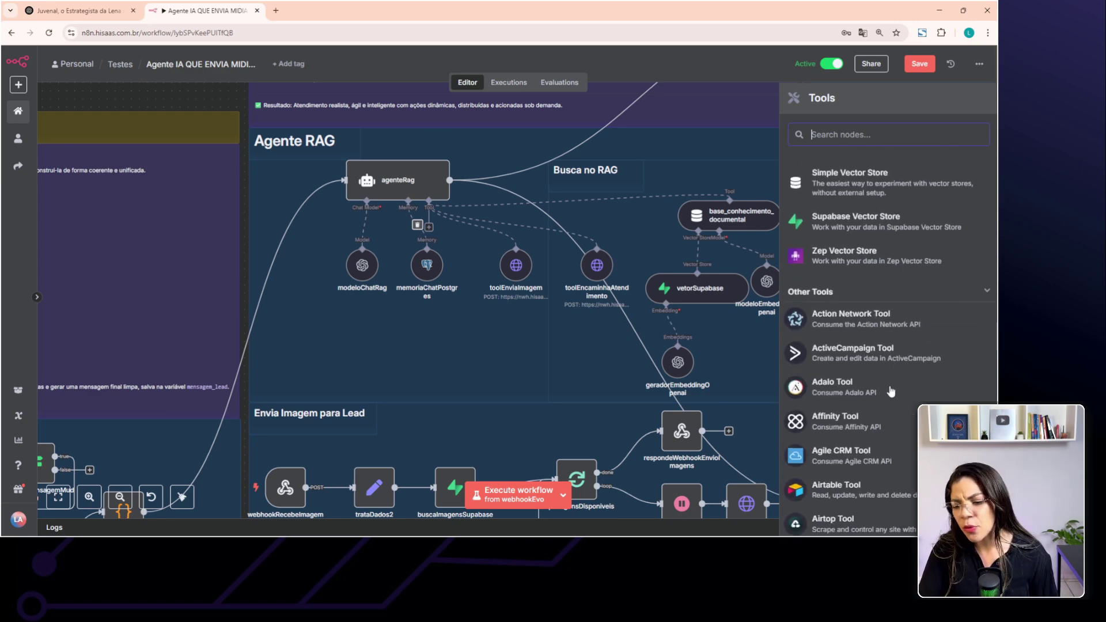
scroll(870, 369, down, 2)
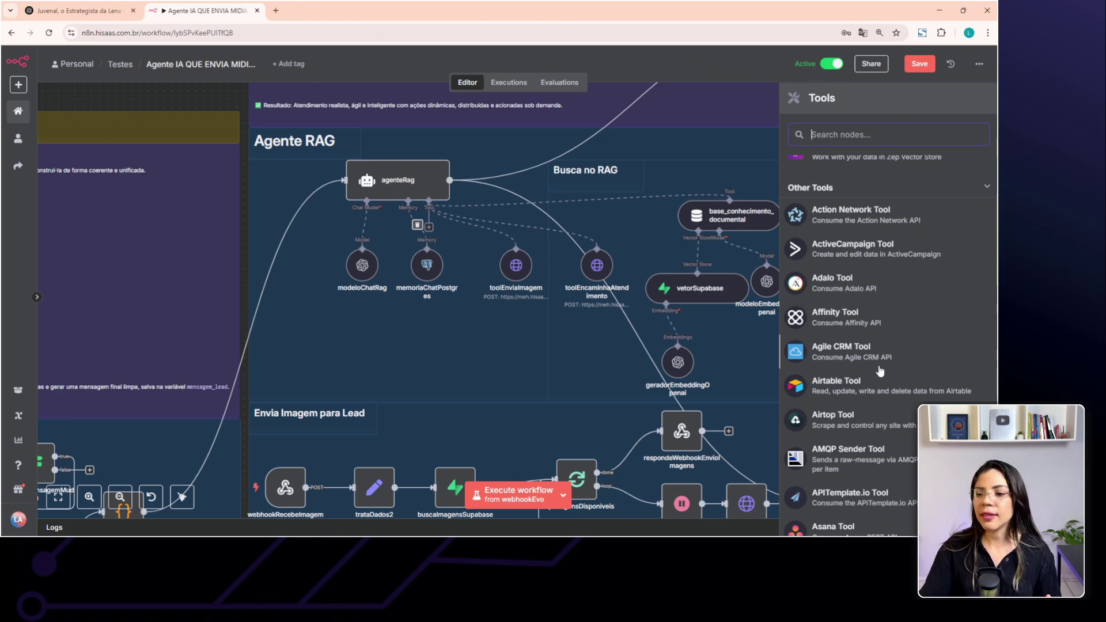
scroll(882, 367, down, 10)
scroll(884, 371, down, 7)
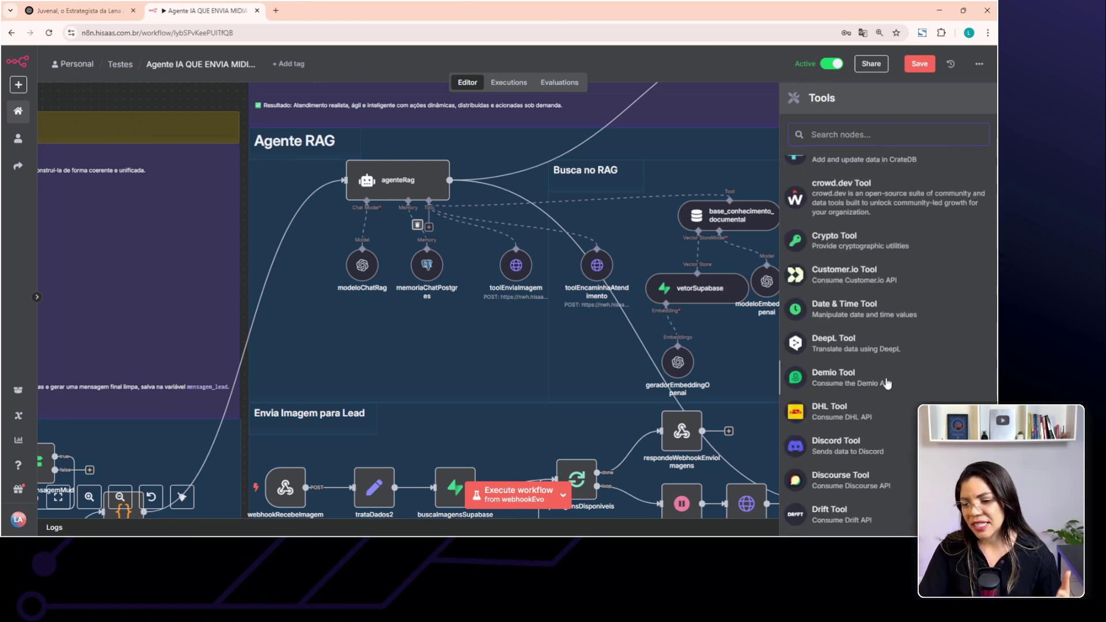
scroll(893, 386, down, 2)
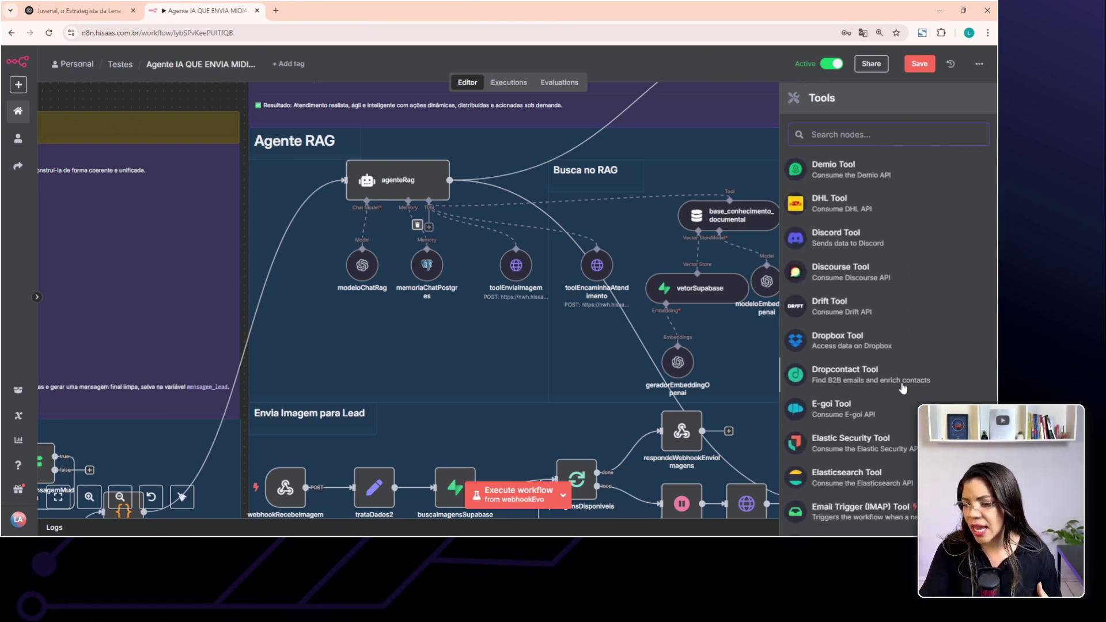
scroll(902, 389, down, 10)
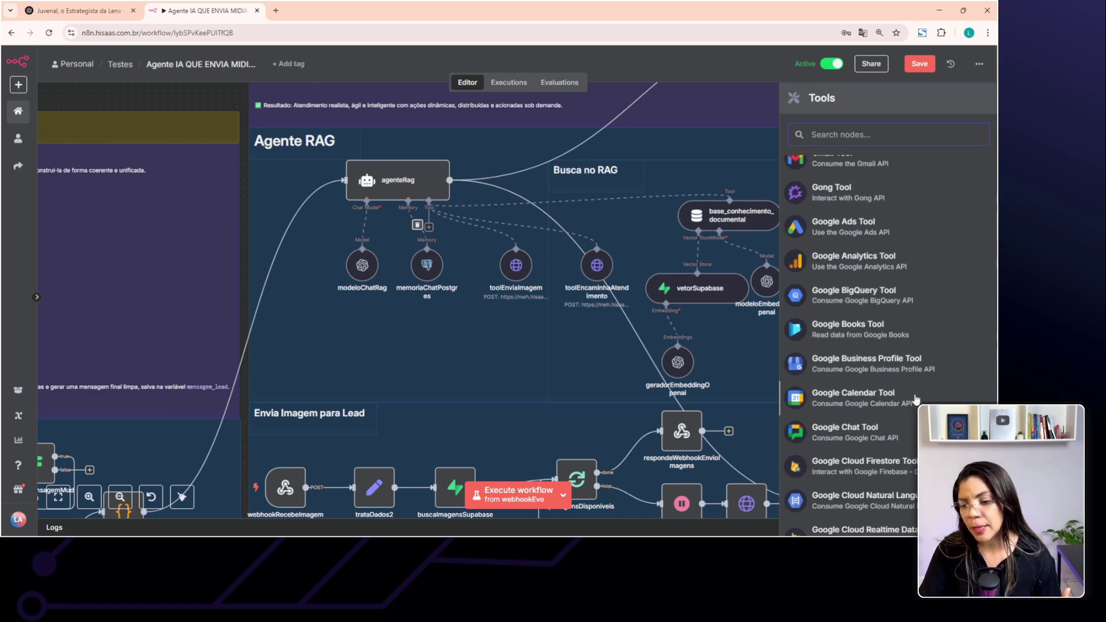
click(576, 386)
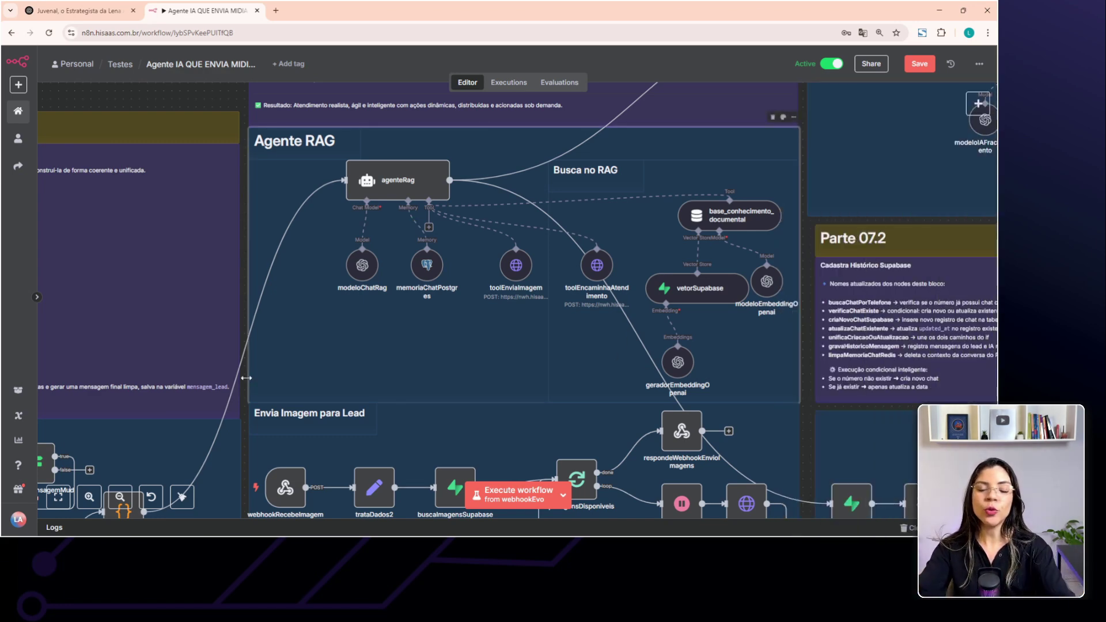
- Examine the Envia Imagem para Lead flow, from toolEnviaImagem and webhookRecebeImagem through to the image sending loop
scroll(338, 398, down, 4)
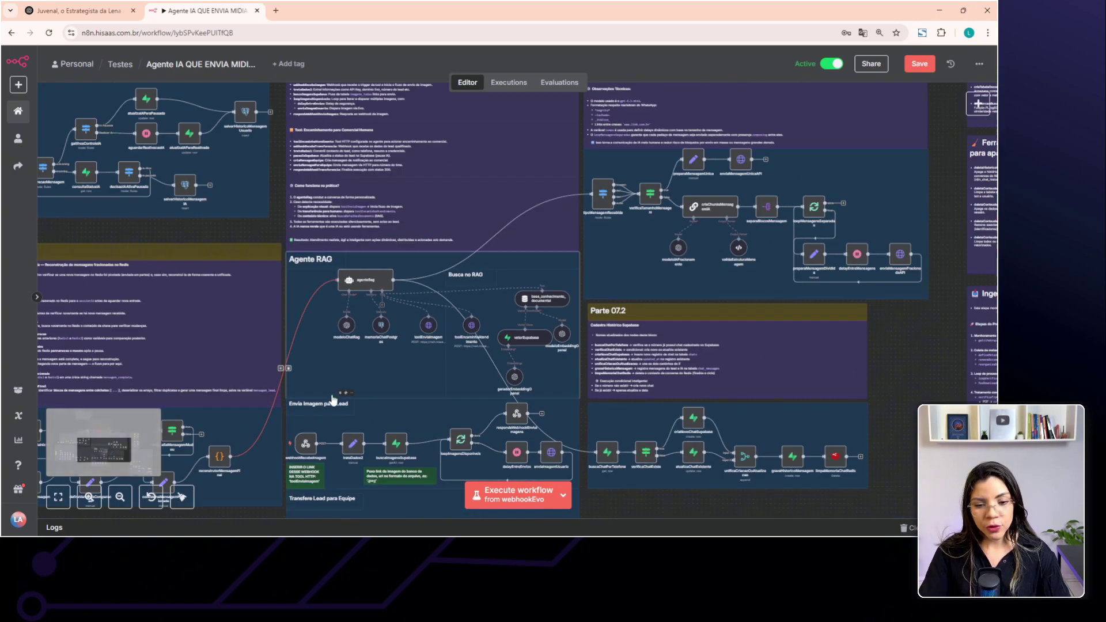
scroll(865, 346, down, 3)
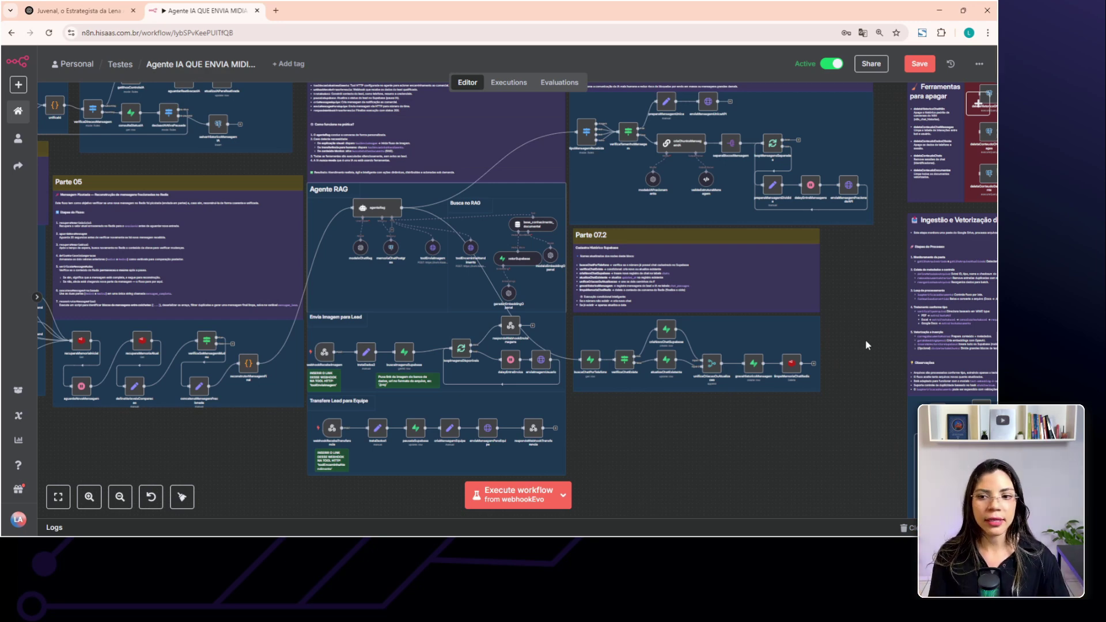
scroll(409, 260, up, 4)
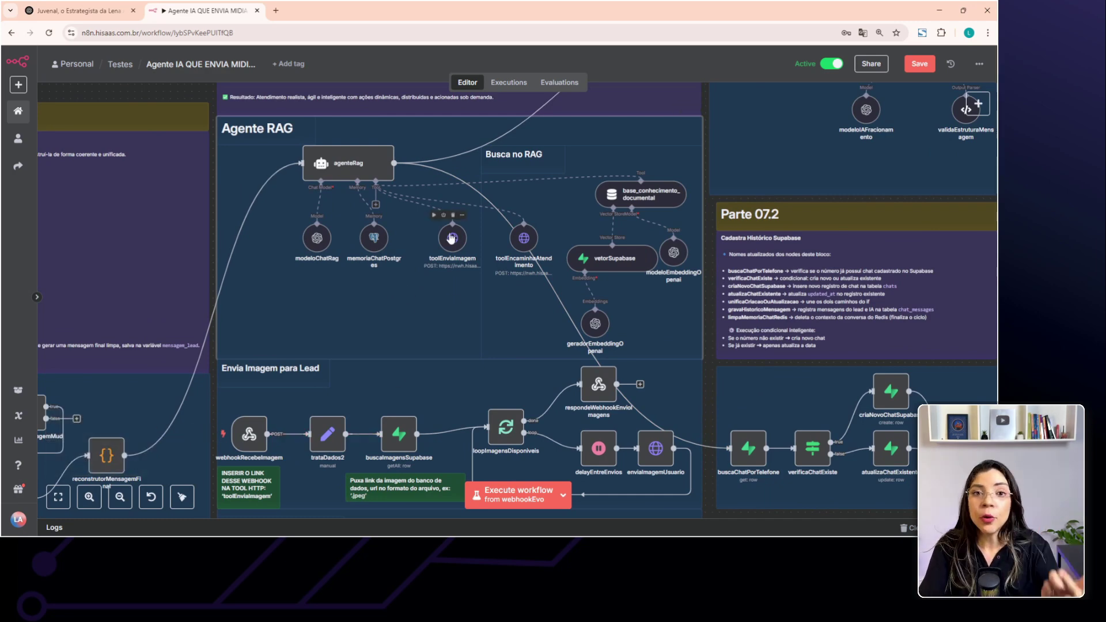
mouse_move(253, 434)
mouse_move(446, 249)
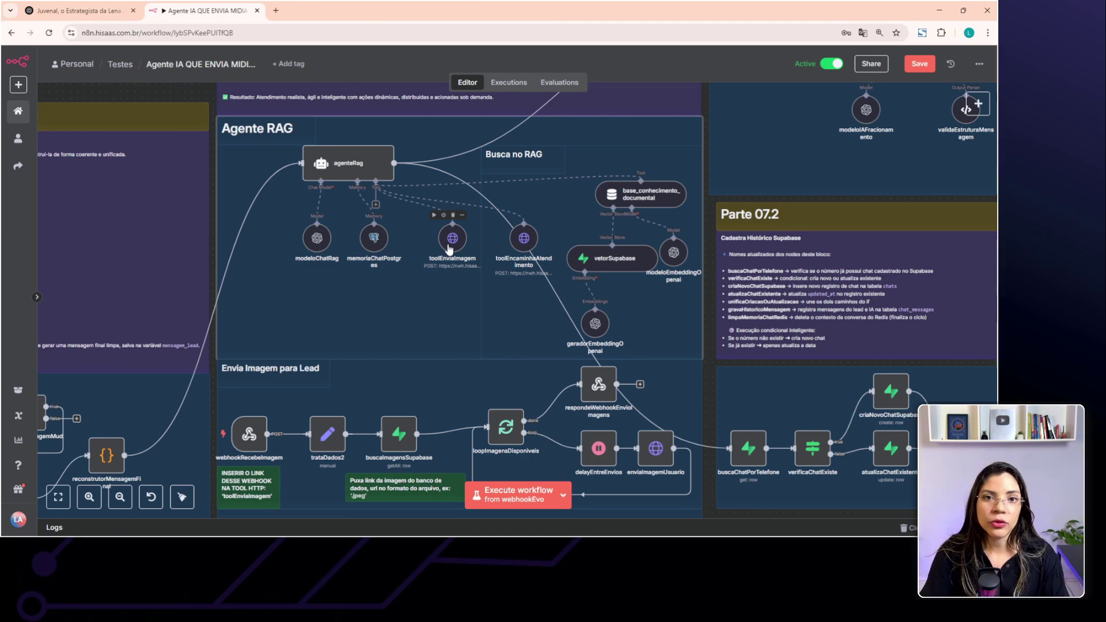
scroll(450, 249, down, 3)
mouse_move(252, 340)
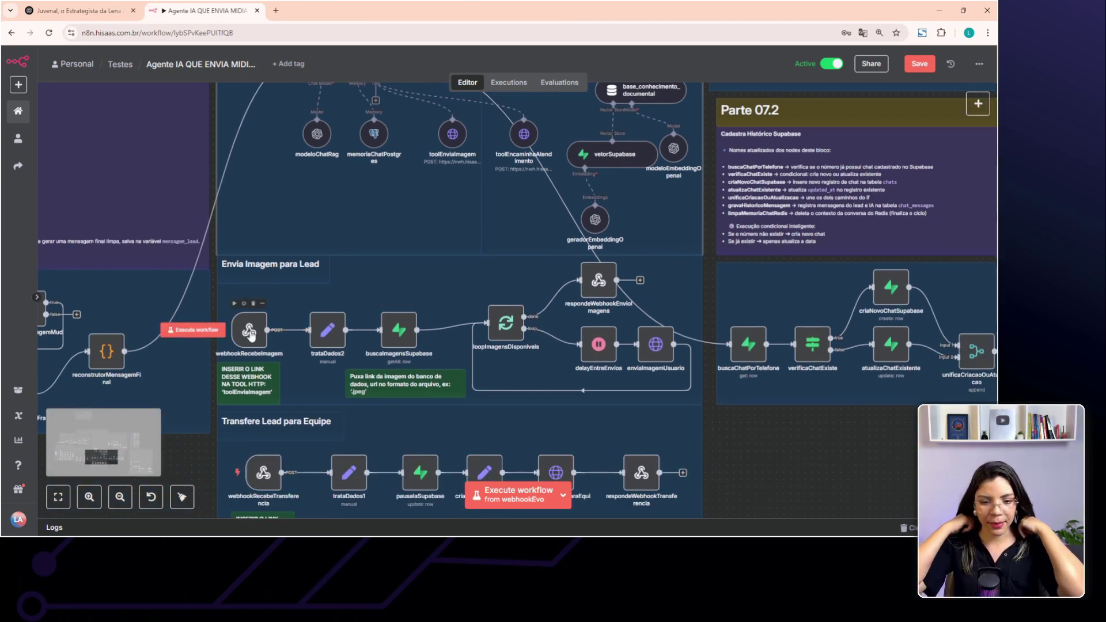
mouse_move(329, 337)
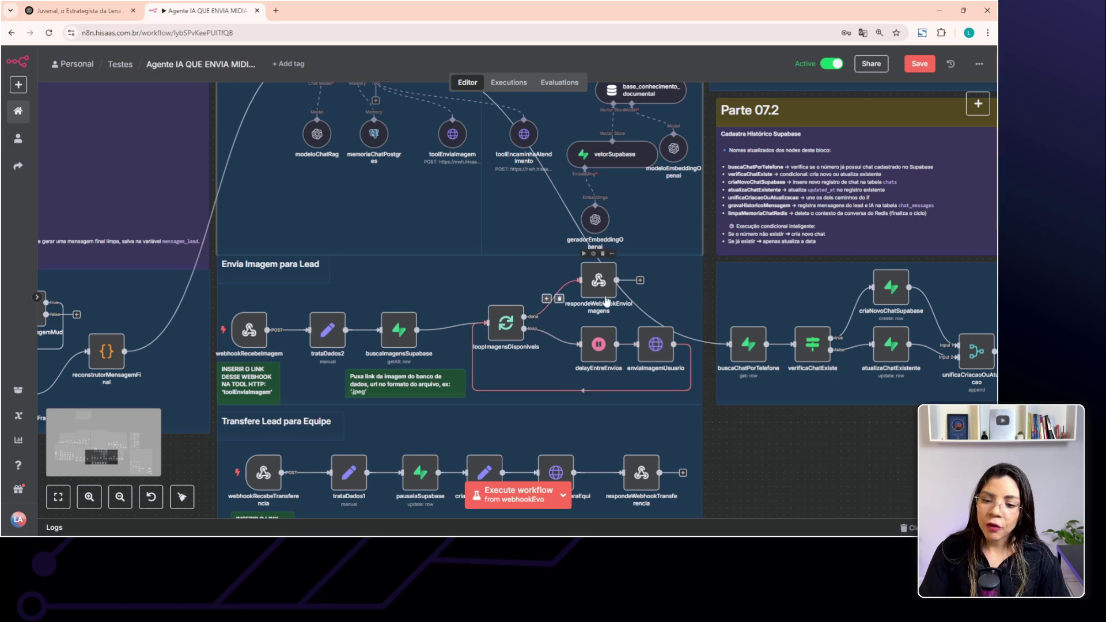
- Inspect the response parameters of the respondeWebhookEnvioImagens node and return to the canvas
scroll(464, 226, up, 3)
scroll(464, 226, up, 1)
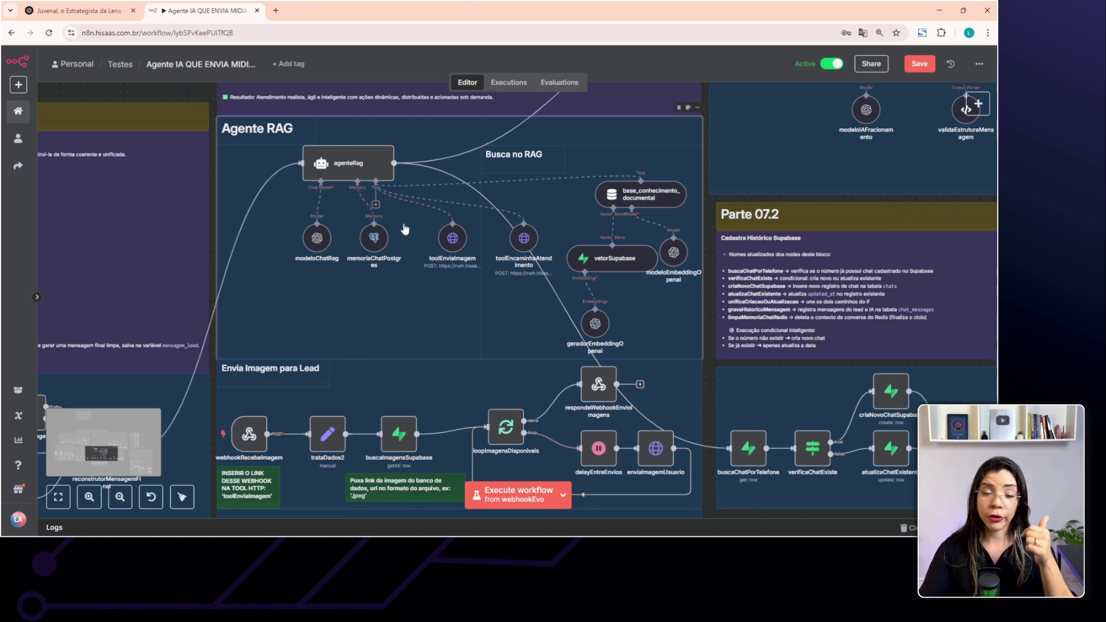
double_click(598, 384)
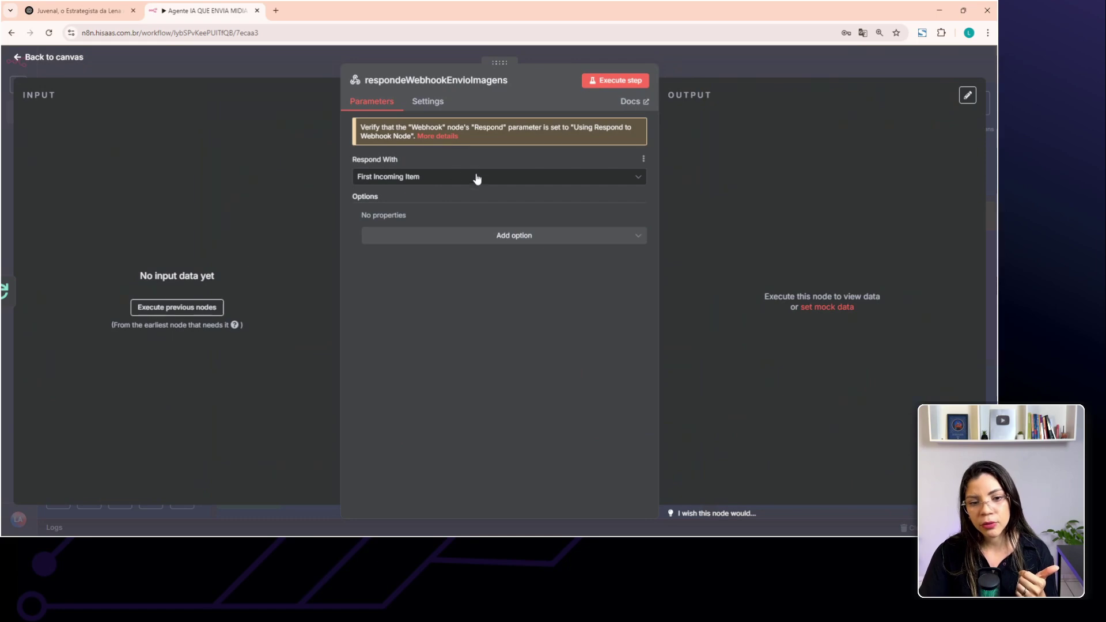
click(711, 66)
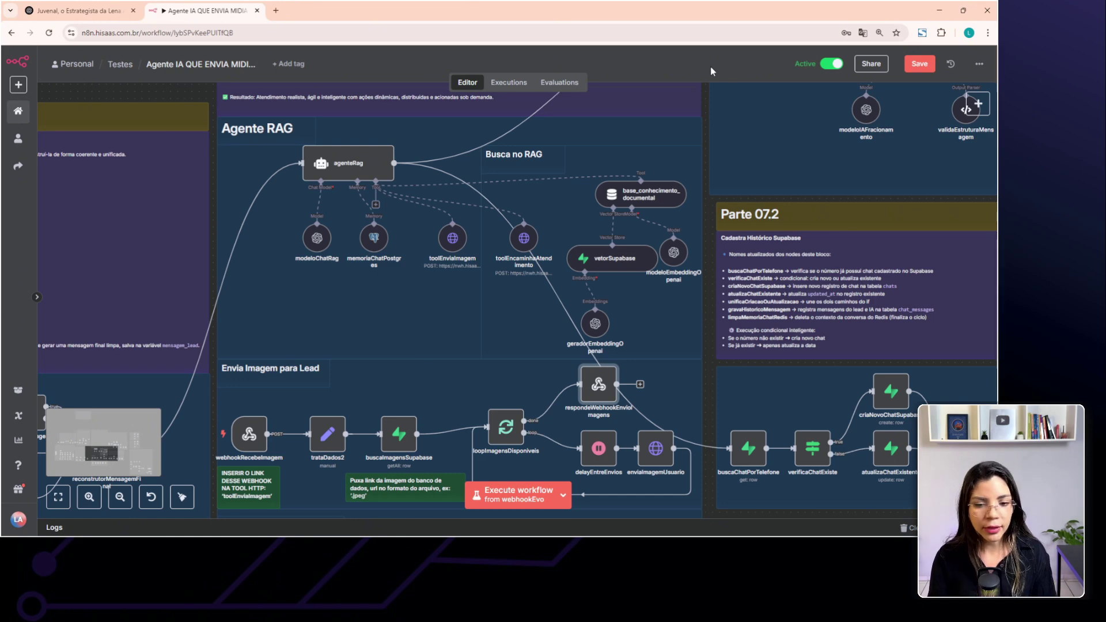
- Examine the Transfere Lead para Equipe flow, from toolEncaminhaAtendimento and webhookRecebeTransferencia to respondeWebhookTransferencia
scroll(717, 265, down, 5)
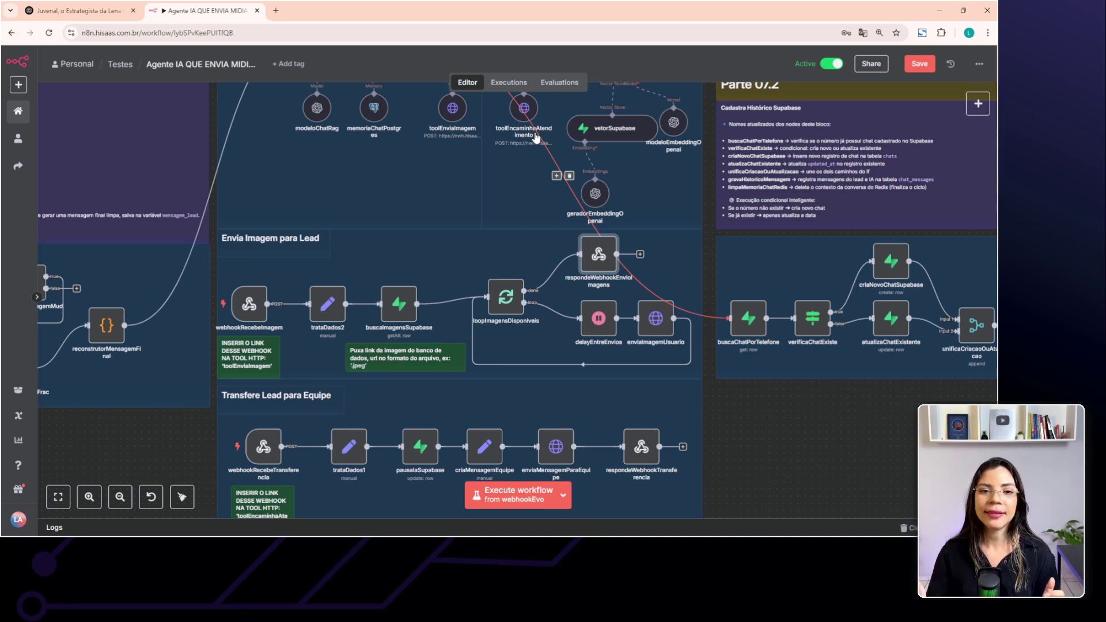
scroll(535, 137, down, 1)
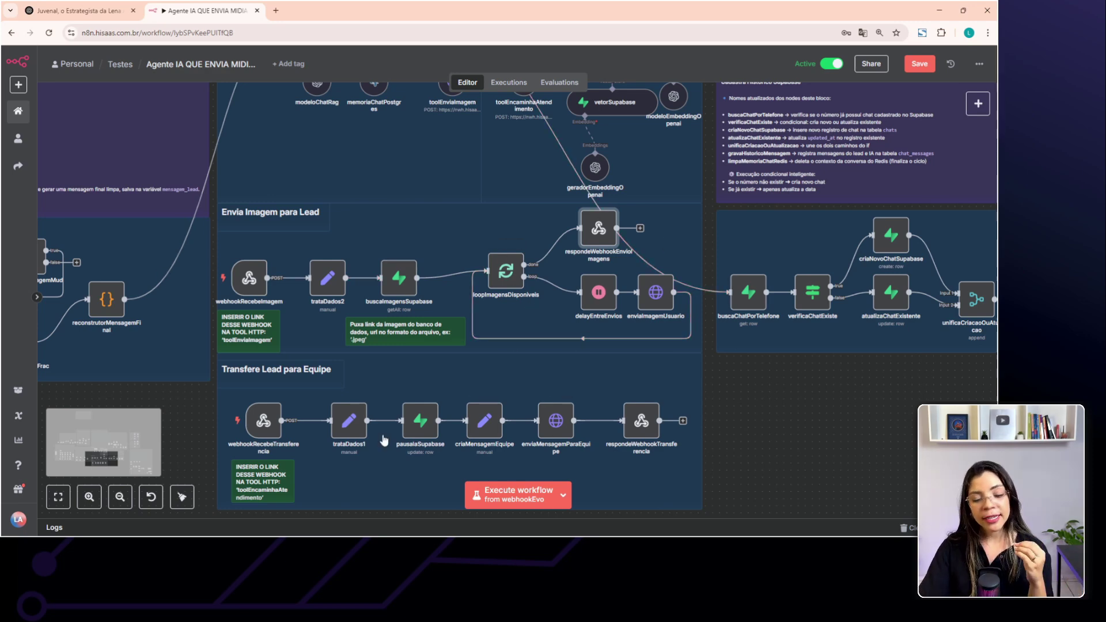
mouse_move(262, 429)
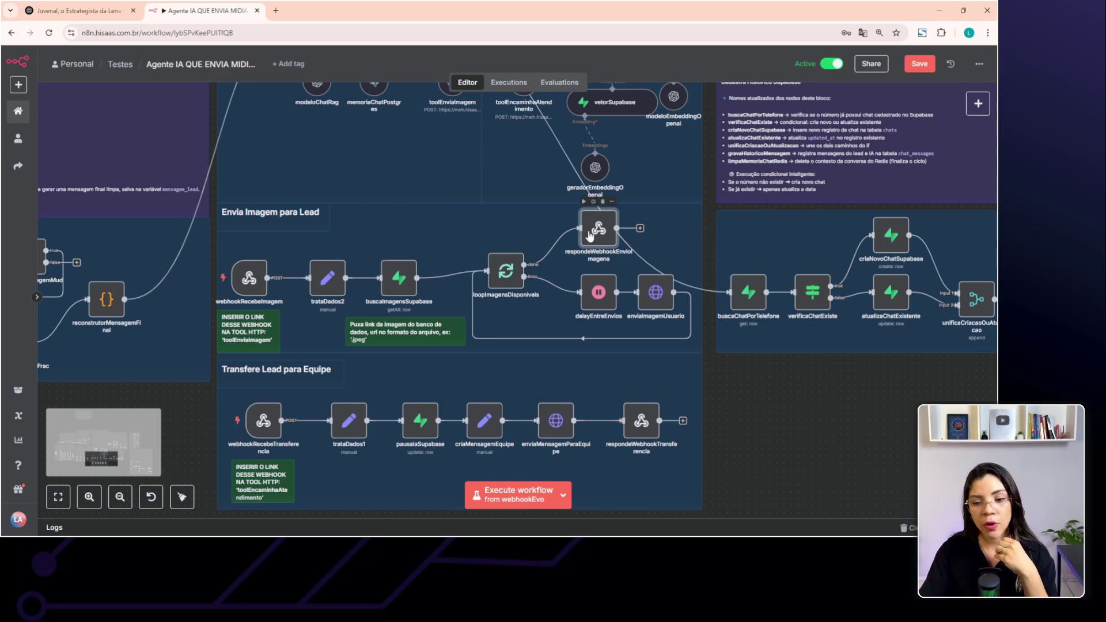
- Inspect the agenteRag node's user prompt and system message, and return to the canvas
drag(735, 400, 739, 507)
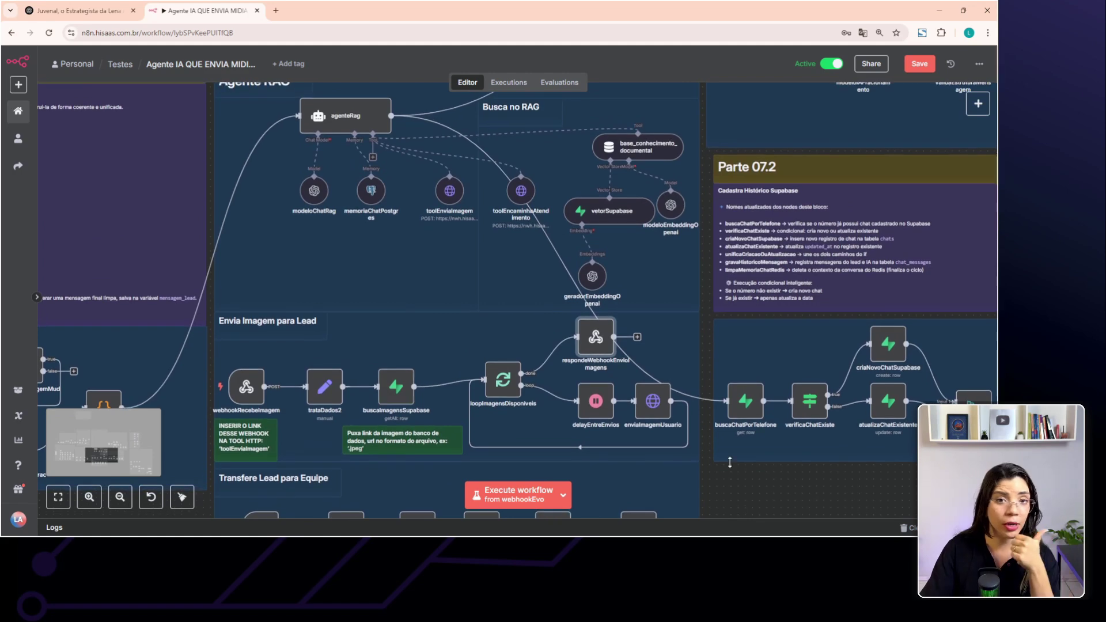
drag(706, 312, 660, 454)
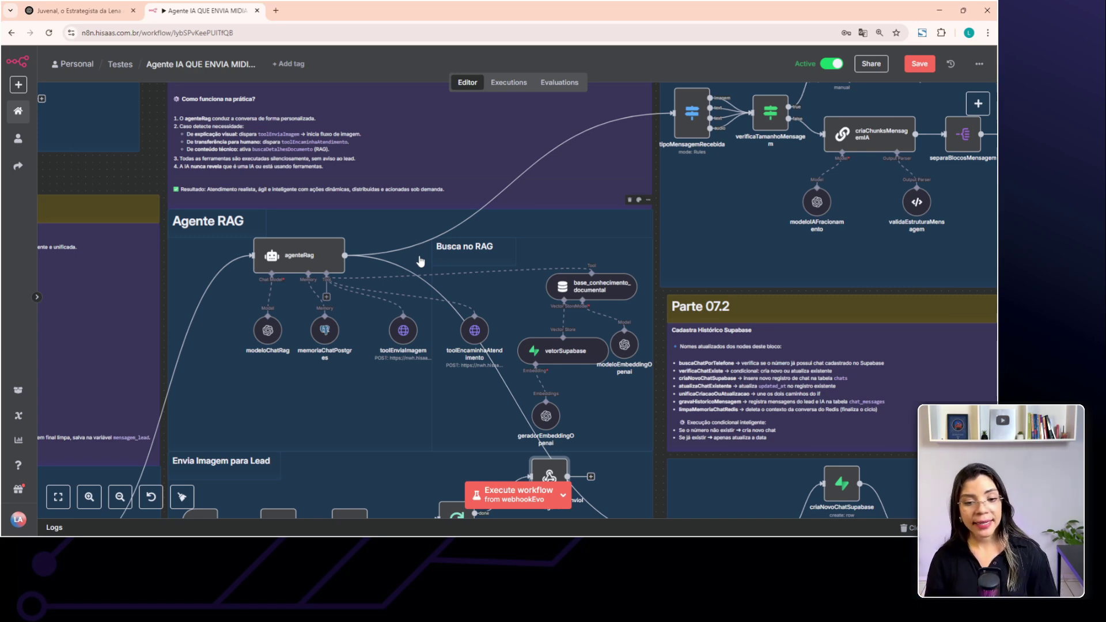
double_click(299, 255)
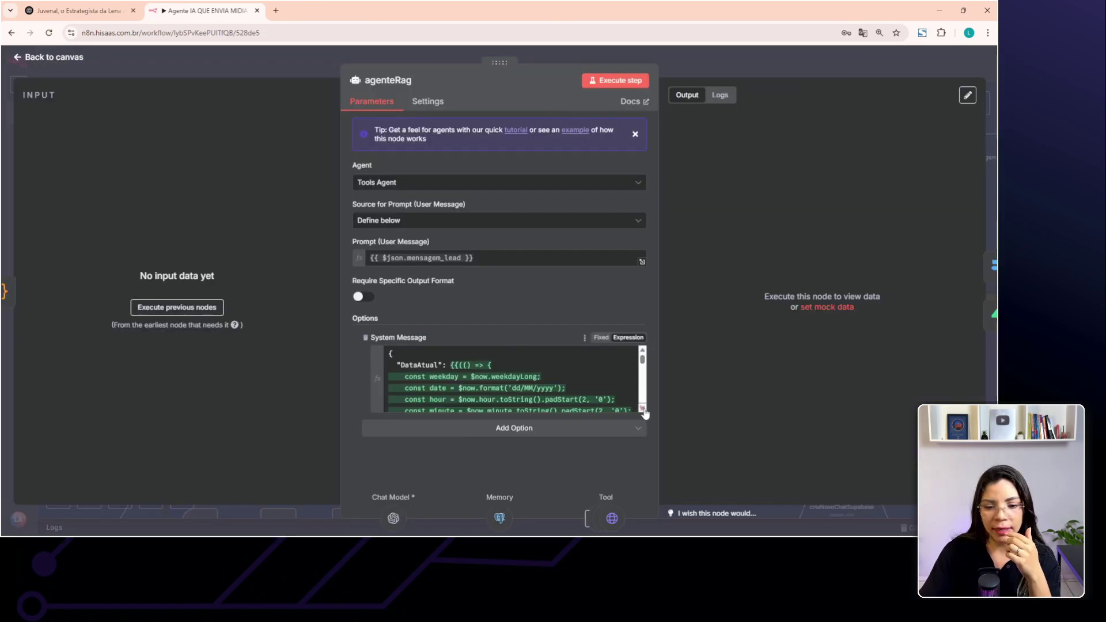
key(Escape)
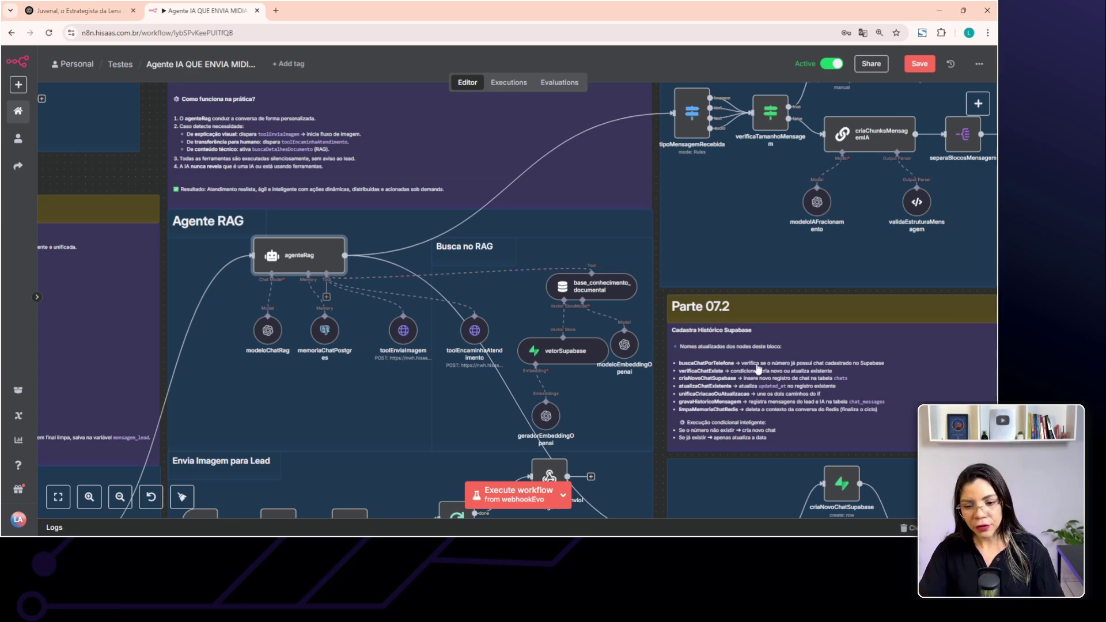
- Examine the Ingestão e Vetorização de Arquivos flow that feeds the Supabase vector store, and return to the Agente RAG block
scroll(758, 368, down, 5)
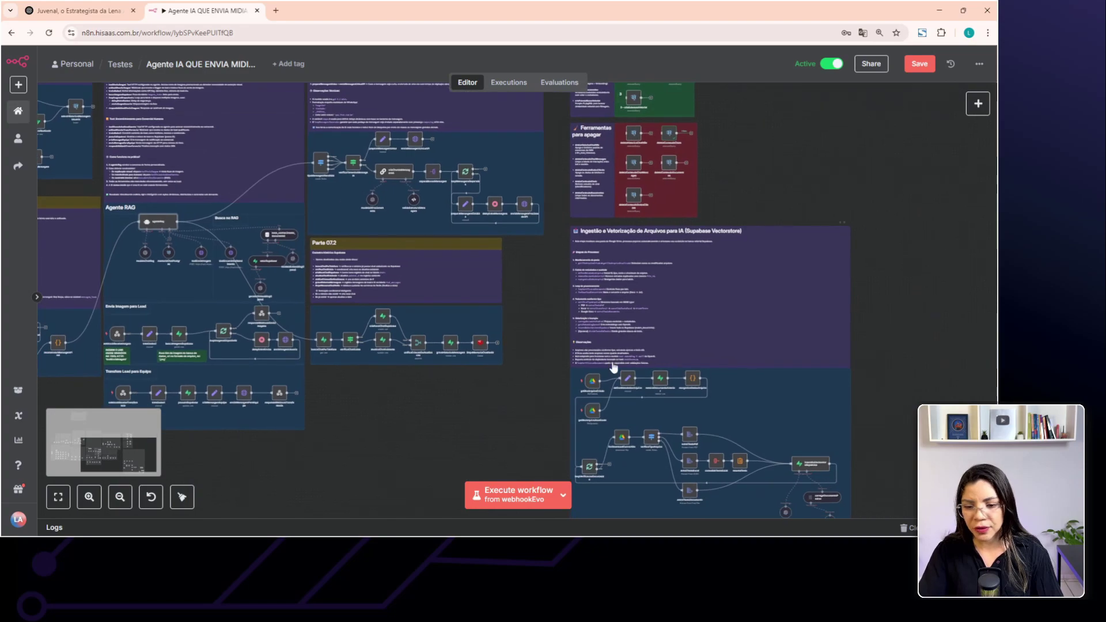
scroll(734, 437, up, 3)
scroll(694, 416, up, 2)
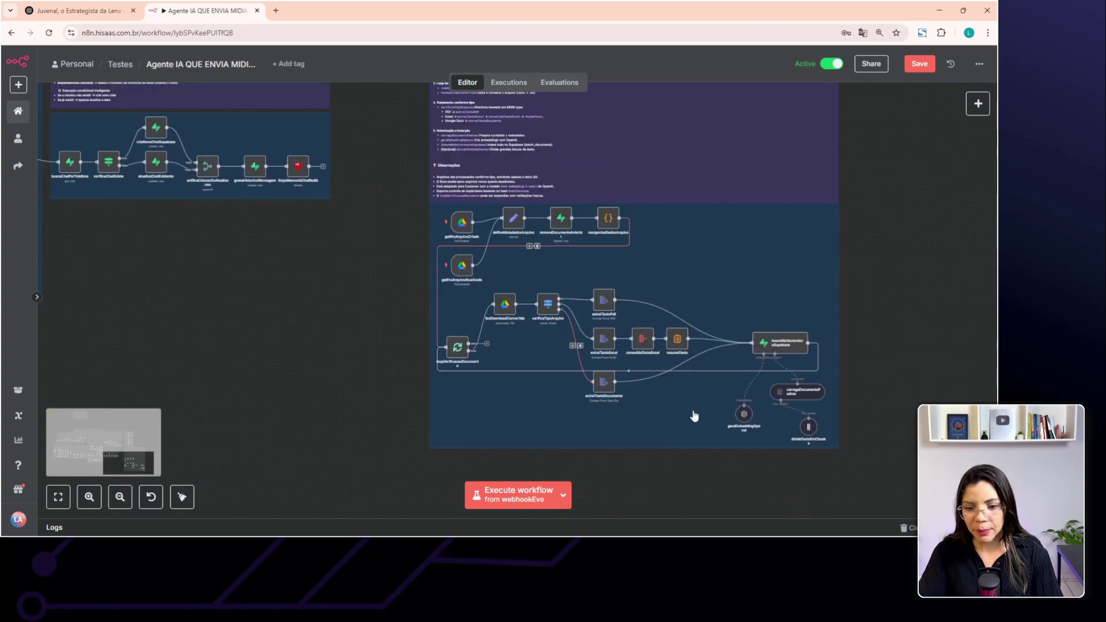
scroll(741, 425, left, 5)
scroll(380, 397, up, 3)
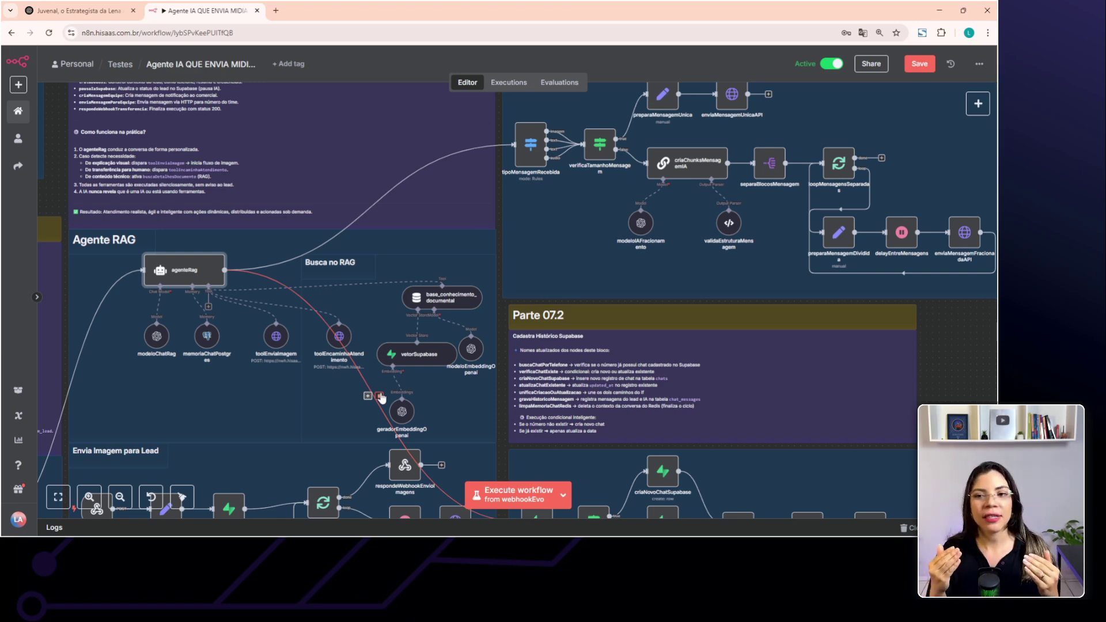
- Examine how Parte 07.1 checks the reply's type and size, splits long messages and sends the fragments to WhatsApp
scroll(380, 397, up, 2)
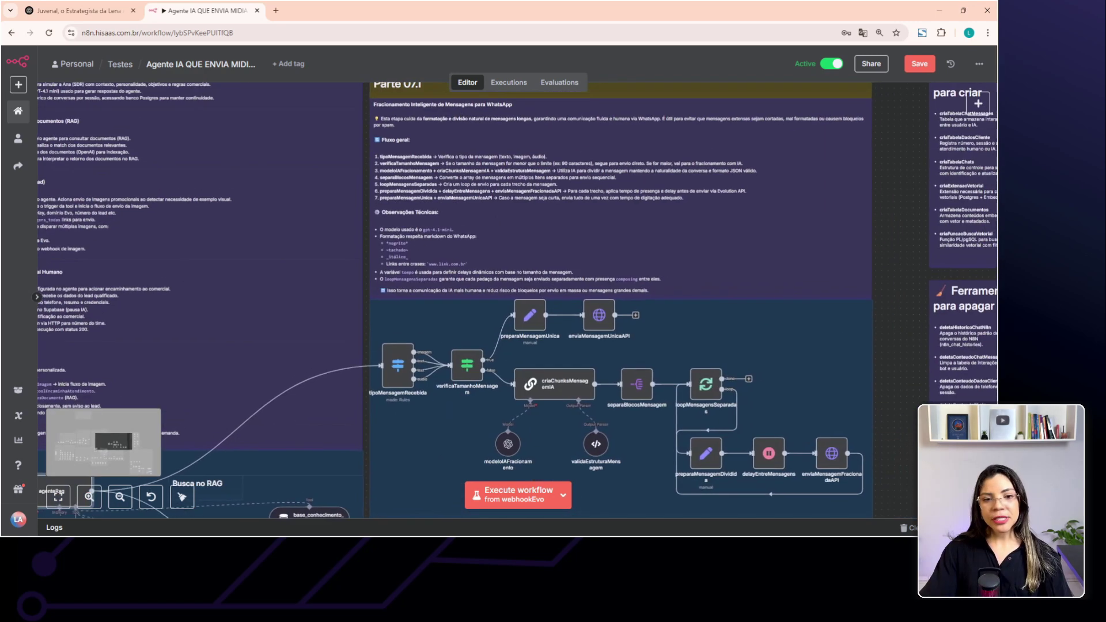
drag(553, 412, 541, 419)
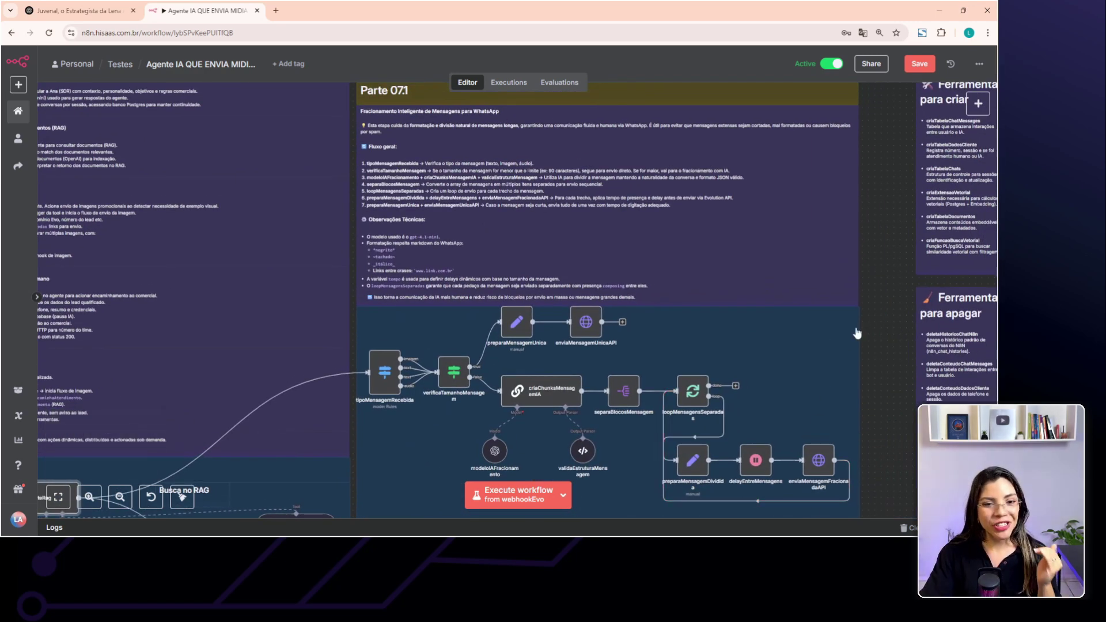
scroll(876, 413, down, 1)
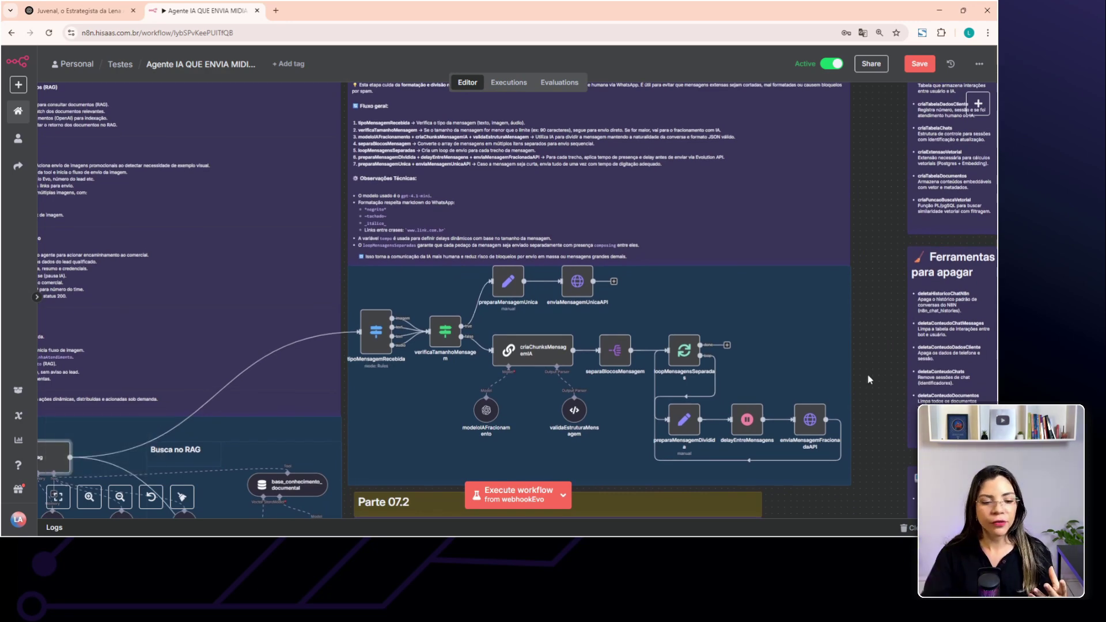
scroll(386, 383, down, 2)
scroll(174, 338, down, 2)
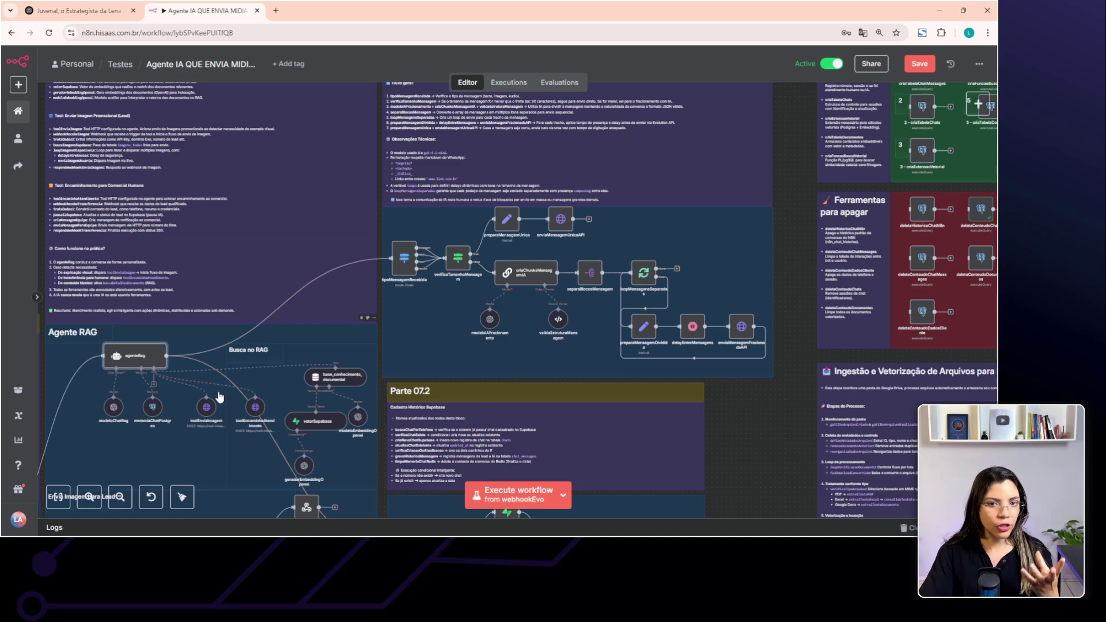
scroll(803, 271, up, 3)
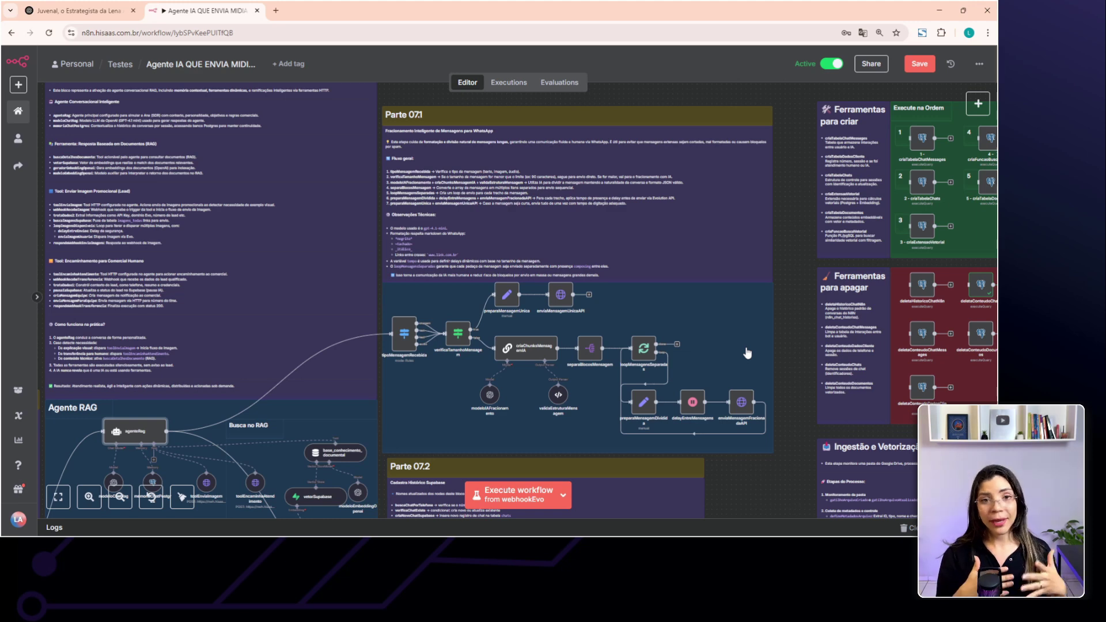
- Examine how Parte 07.2 registers the chat history in Supabase, from buscaChatPorTelefone to gravaHistoricoMensagem and the Redis memory cleanup
scroll(747, 353, down, 5)
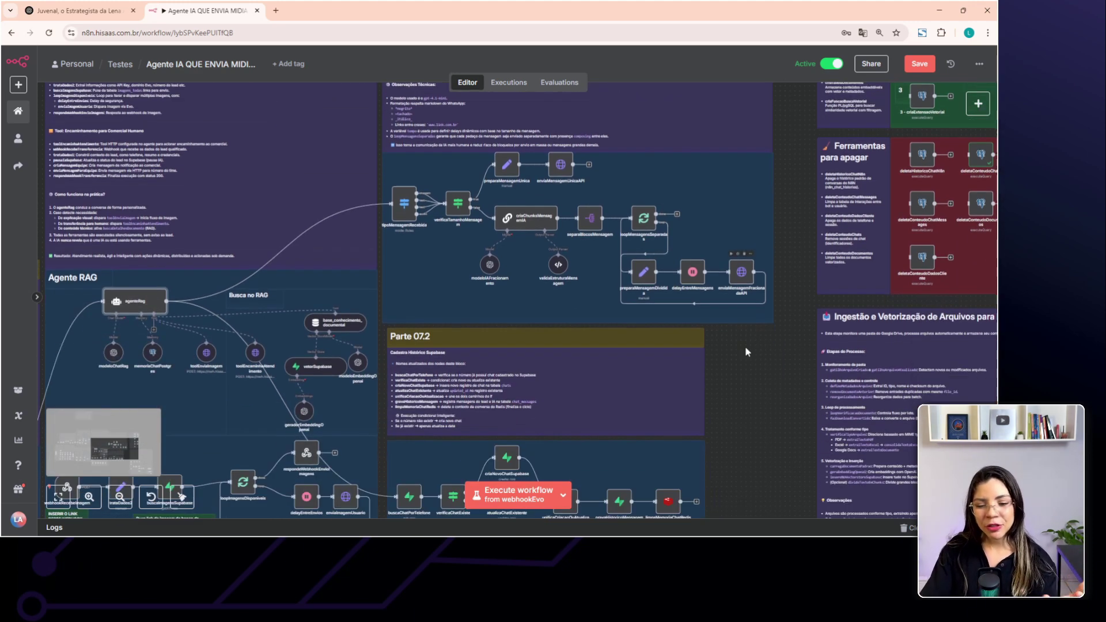
scroll(746, 352, down, 2)
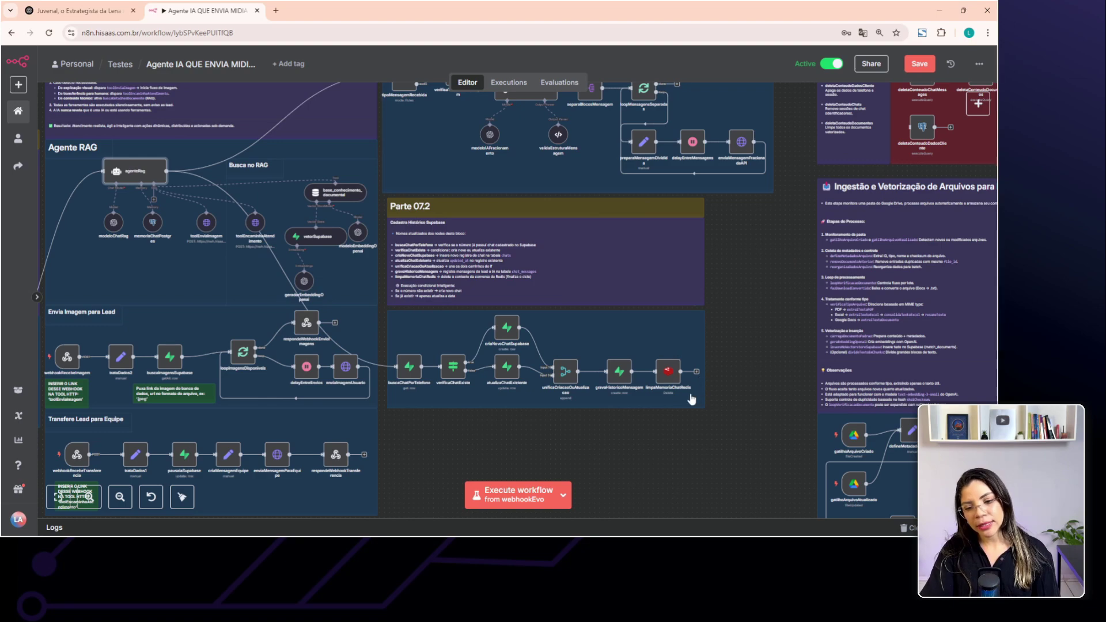
scroll(686, 395, up, 5)
scroll(536, 375, down, 5)
scroll(523, 393, down, 2)
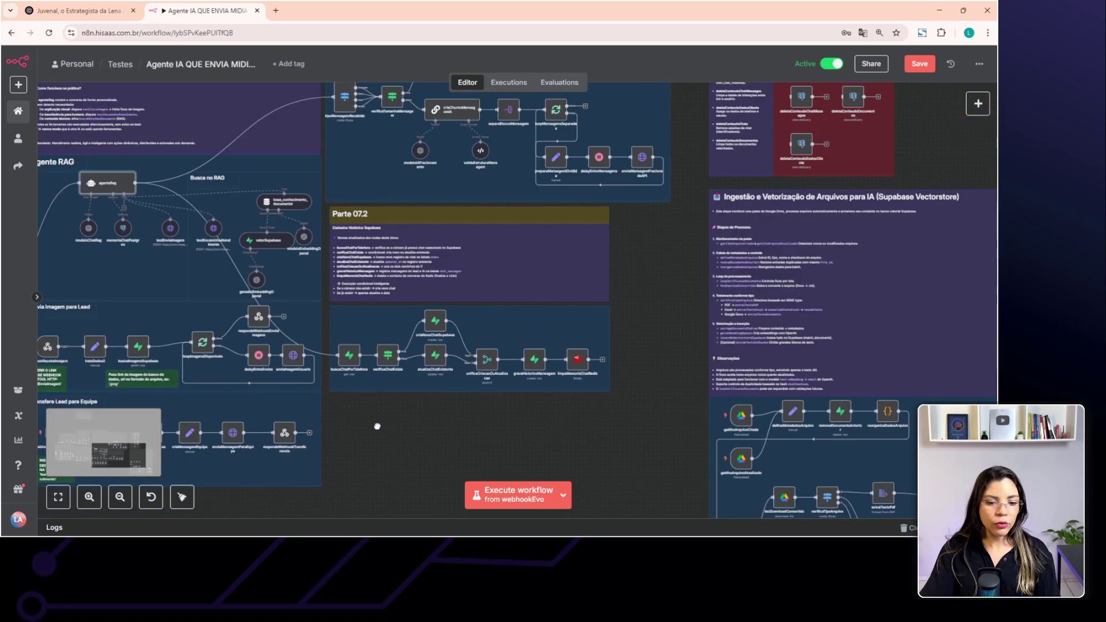
drag(378, 425, 489, 395)
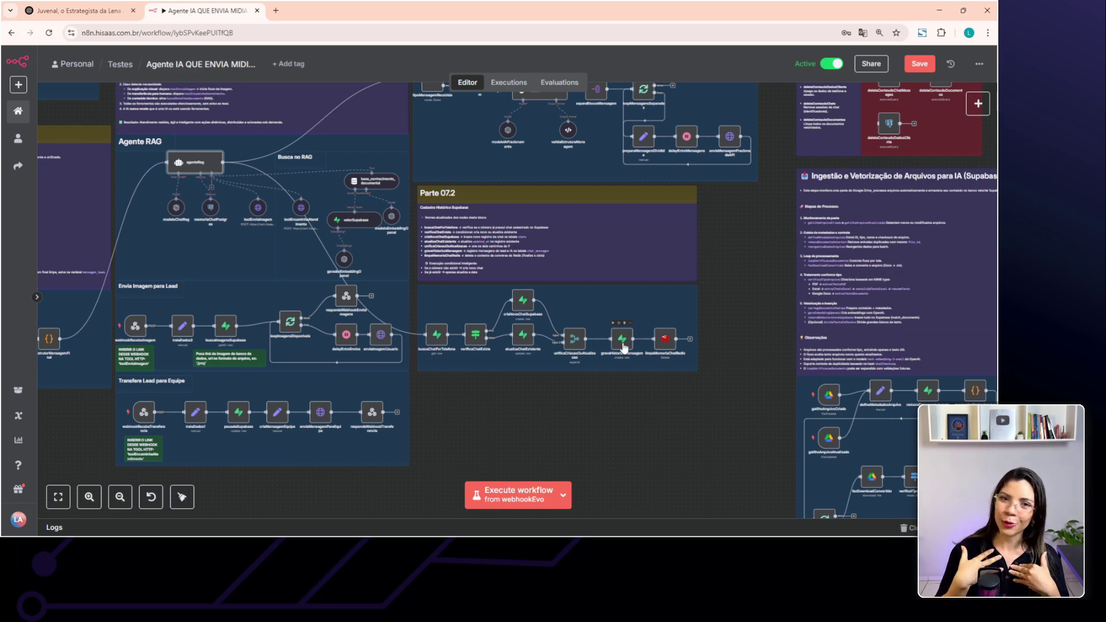
- Examine the Ferramentas para criar nodes 1 to 5 that create the database tables, vector extension and search function, and save the workflow
scroll(624, 345, up, 4)
scroll(624, 346, right, 5)
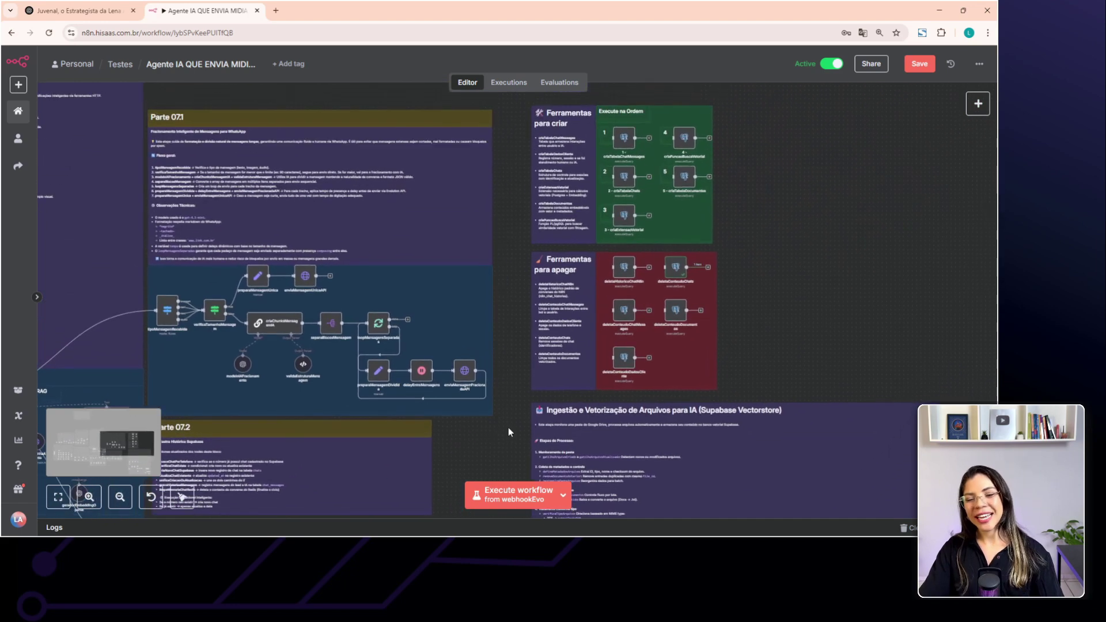
drag(766, 270, 724, 291)
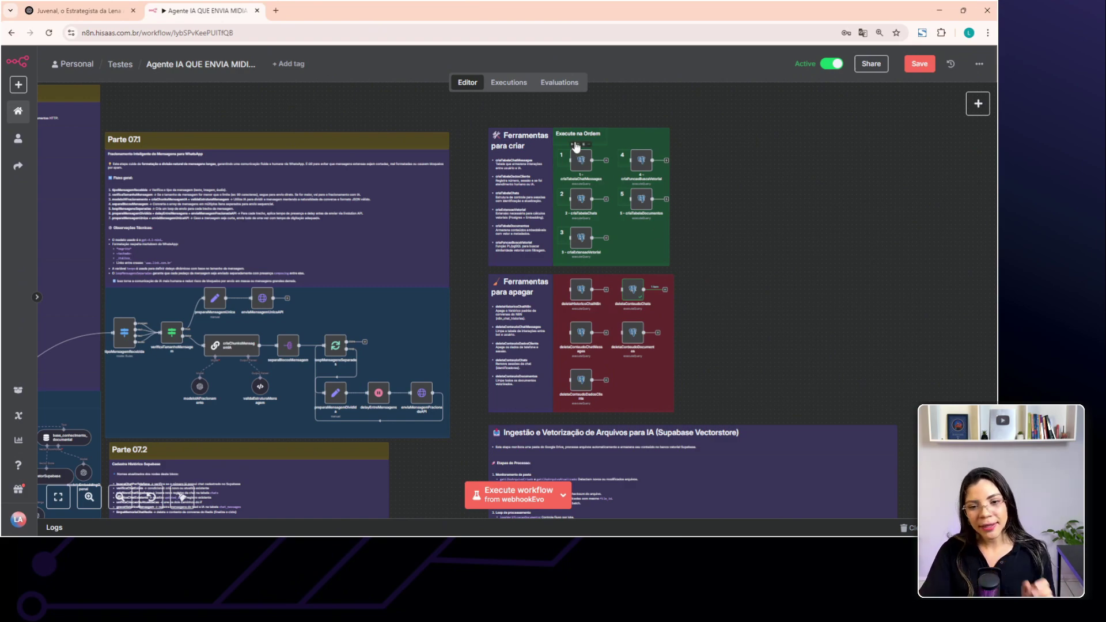
scroll(576, 148, up, 5)
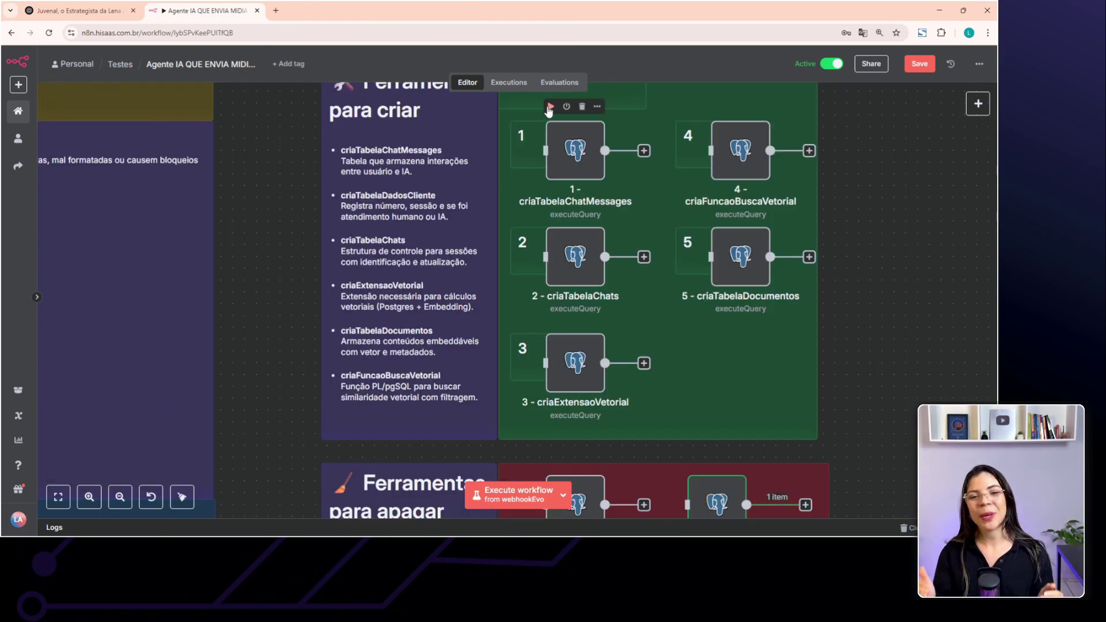
scroll(222, 223, down, 5)
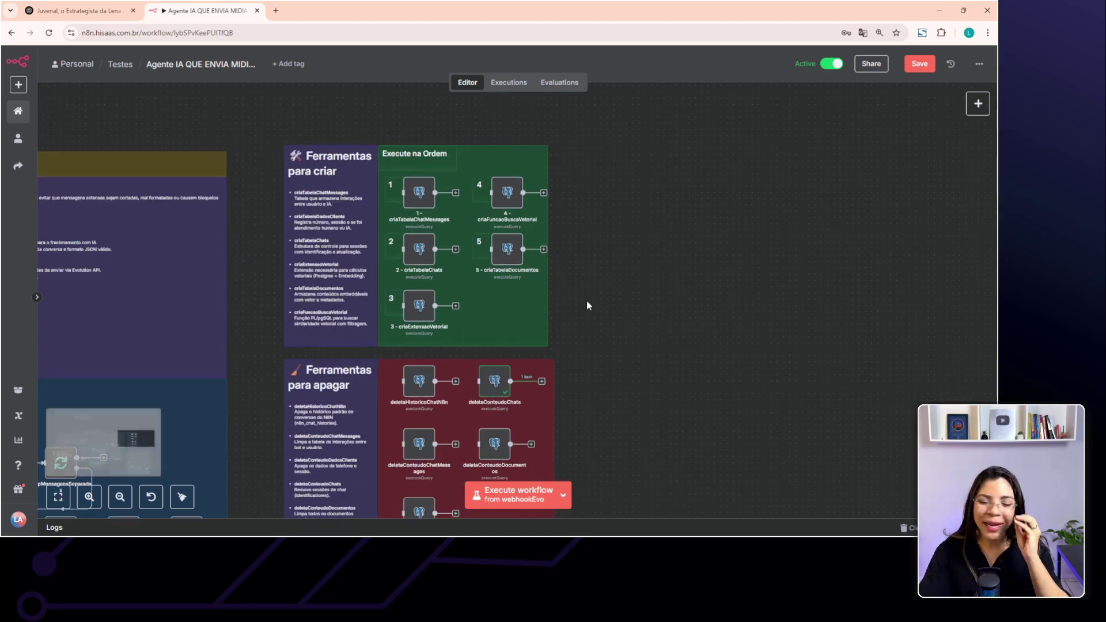
click(920, 63)
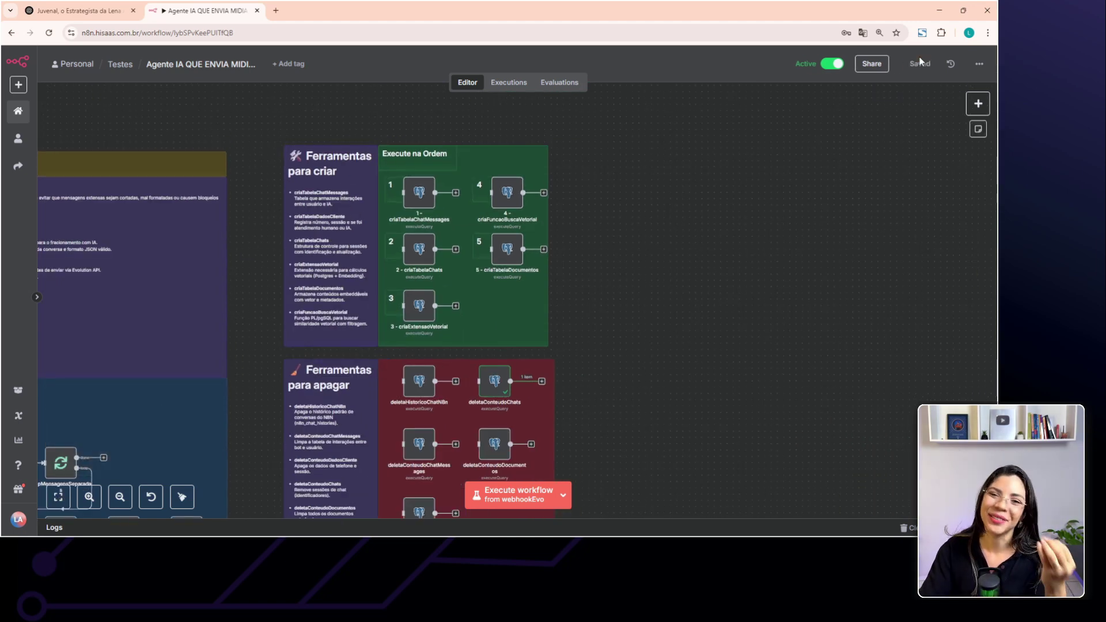
- Examine the Ferramentas para apagar cleanup nodes and the Ingestão e Vetorização de Arquivos flow down to its Supabase insertion
scroll(731, 324, down, 5)
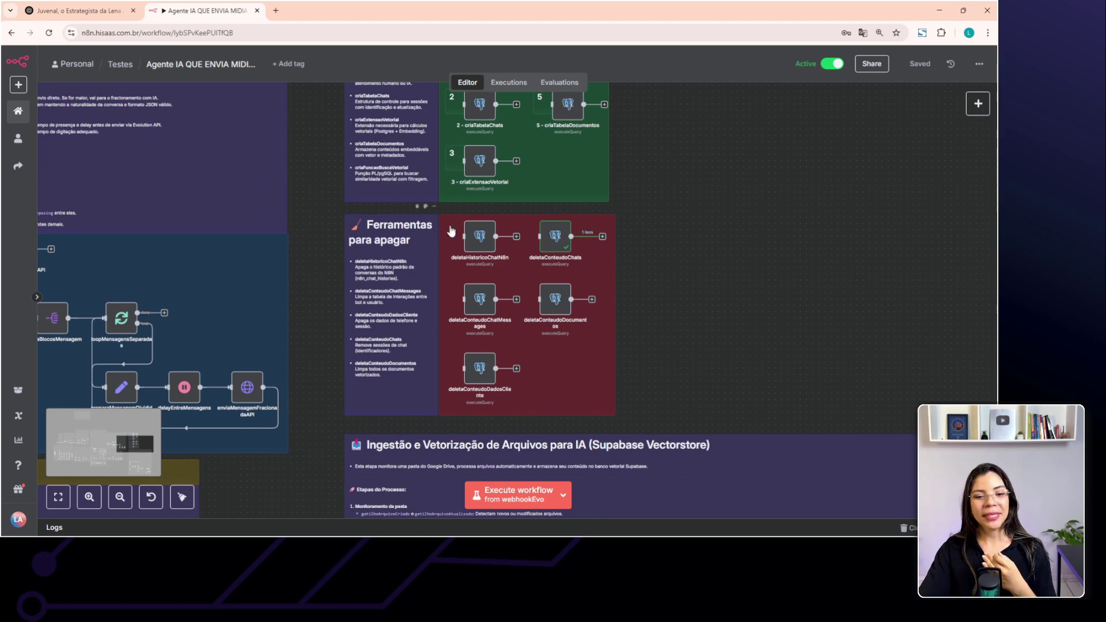
scroll(300, 279, down, 3)
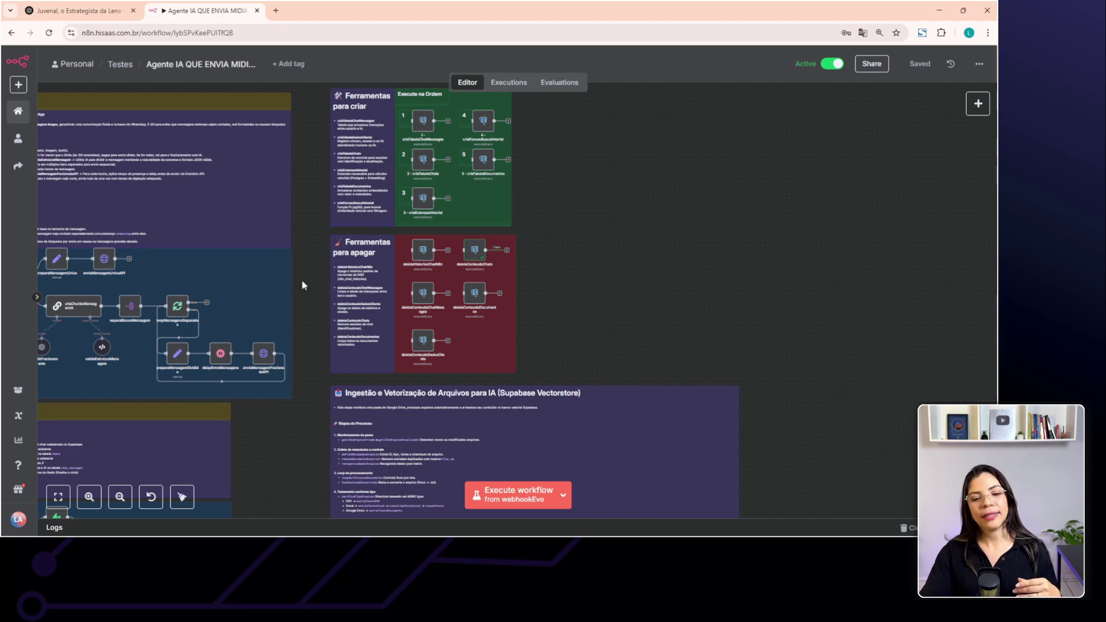
scroll(579, 170, down, 4)
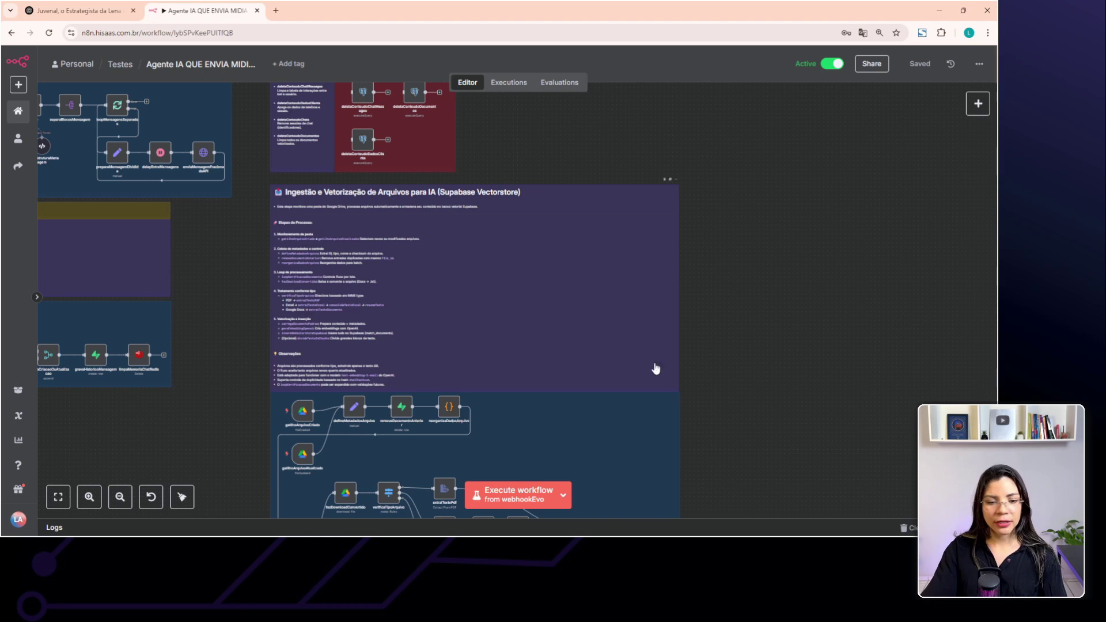
scroll(757, 410, down, 4)
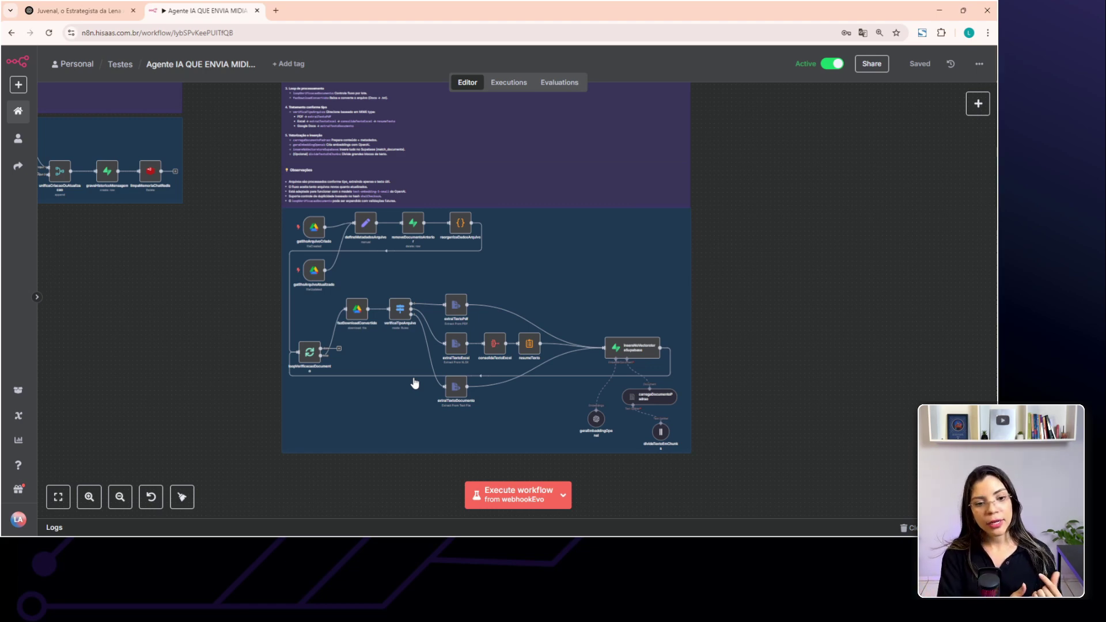
scroll(151, 338, down, 3)
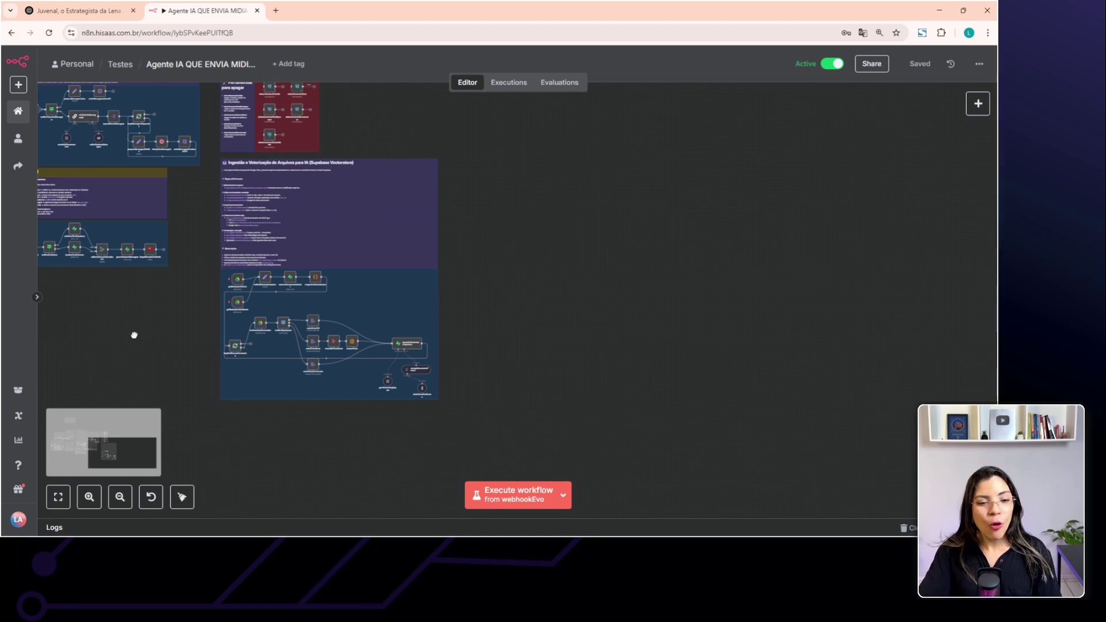
- View the workflow's execution history and return to the editor
drag(133, 333, 588, 364)
drag(192, 339, 663, 434)
click(510, 83)
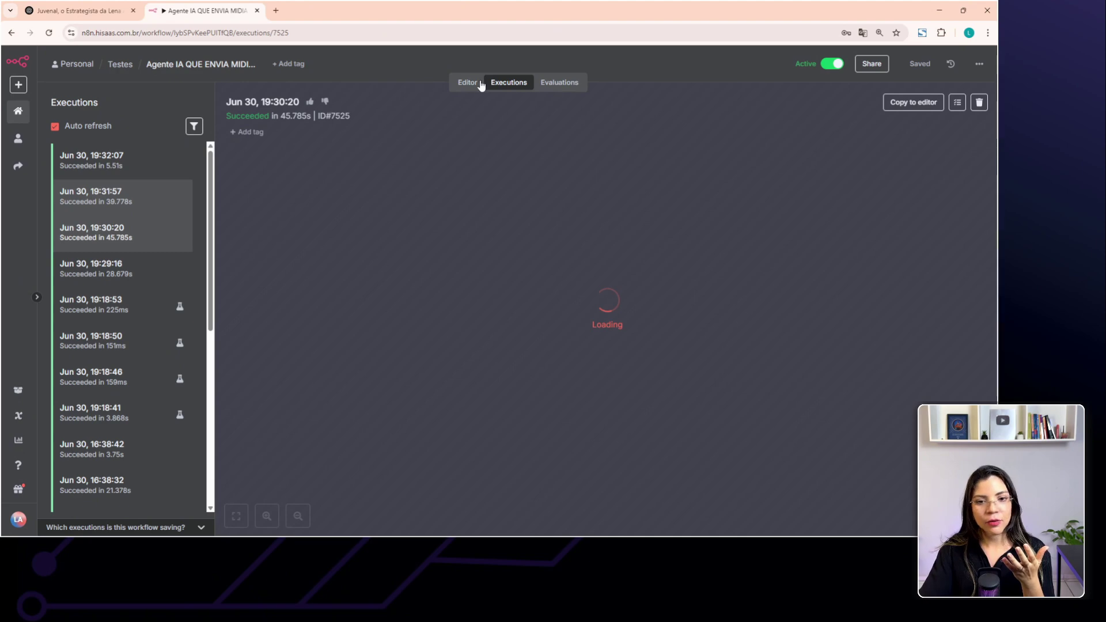
click(480, 83)
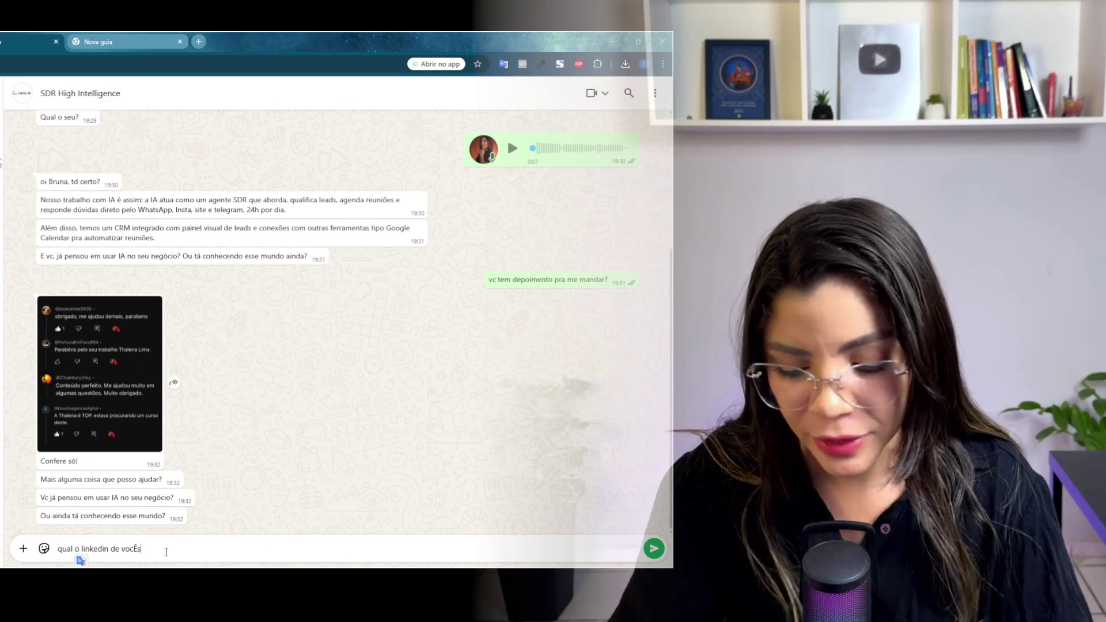
- Correct the WhatsApp message to "qual o linkedin de voces?" and send it to the SDR High Intelligence chat
key(BackSpace)
key(BackSpace)
text(es?)
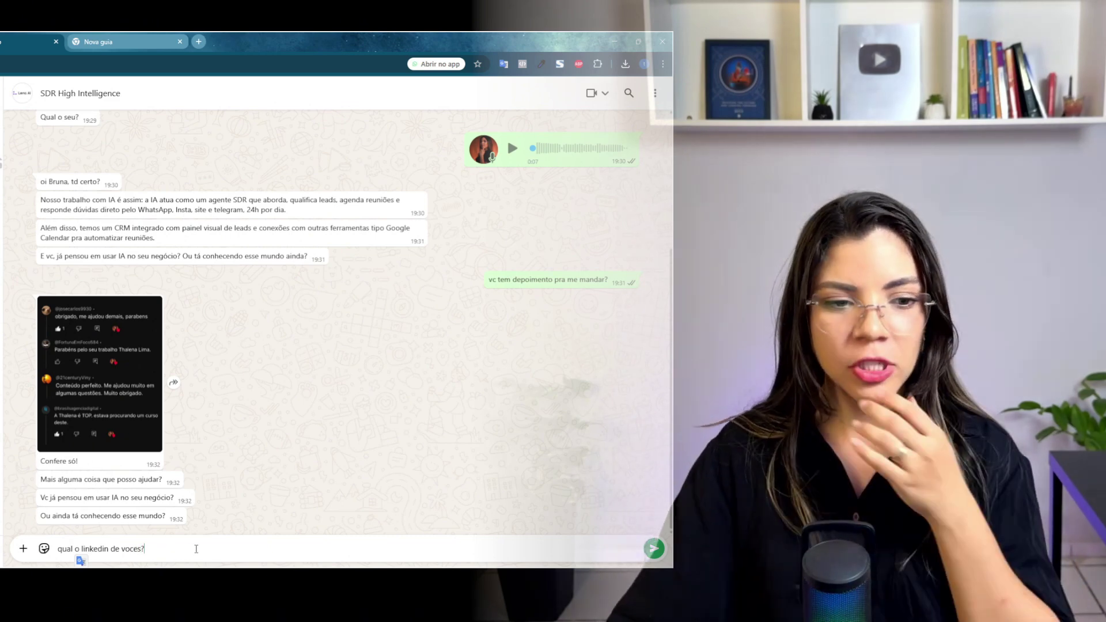
key(Return)
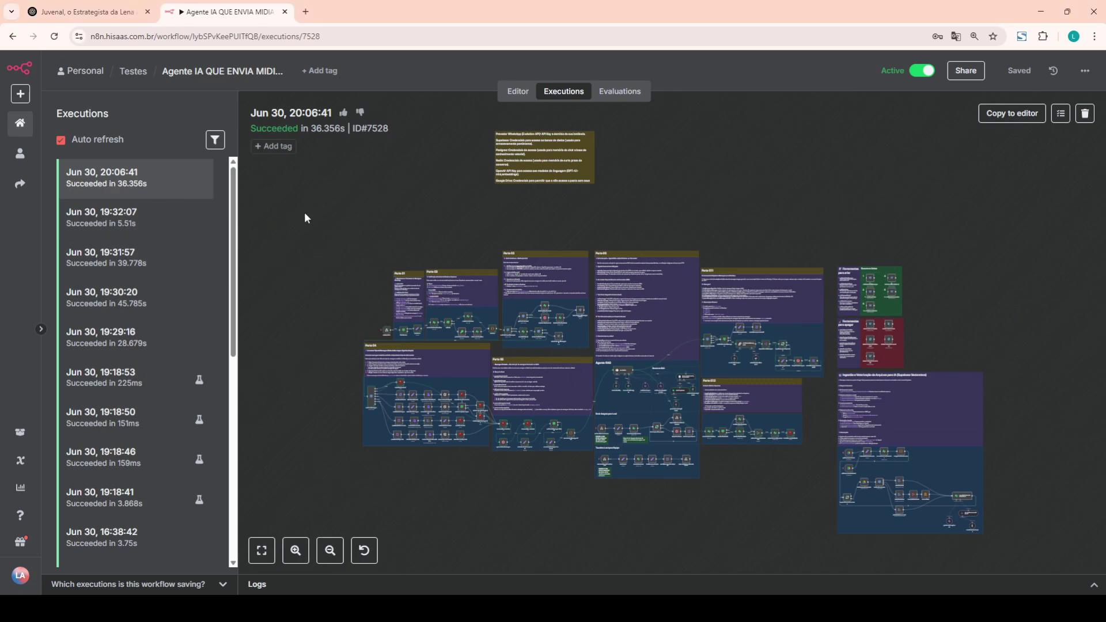
- Trace the Jun 30, 20:06:41 execution from Parte 01 through Parte 05 to the Agente RAG block
scroll(343, 254, up, 5)
drag(610, 246, 372, 176)
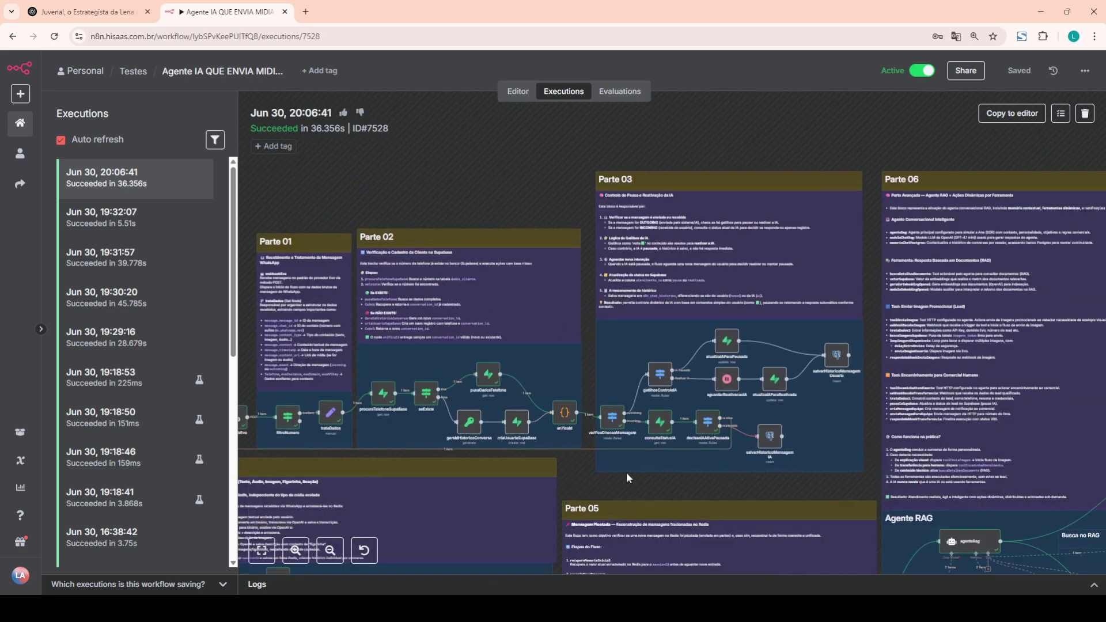
scroll(592, 483, down, 10)
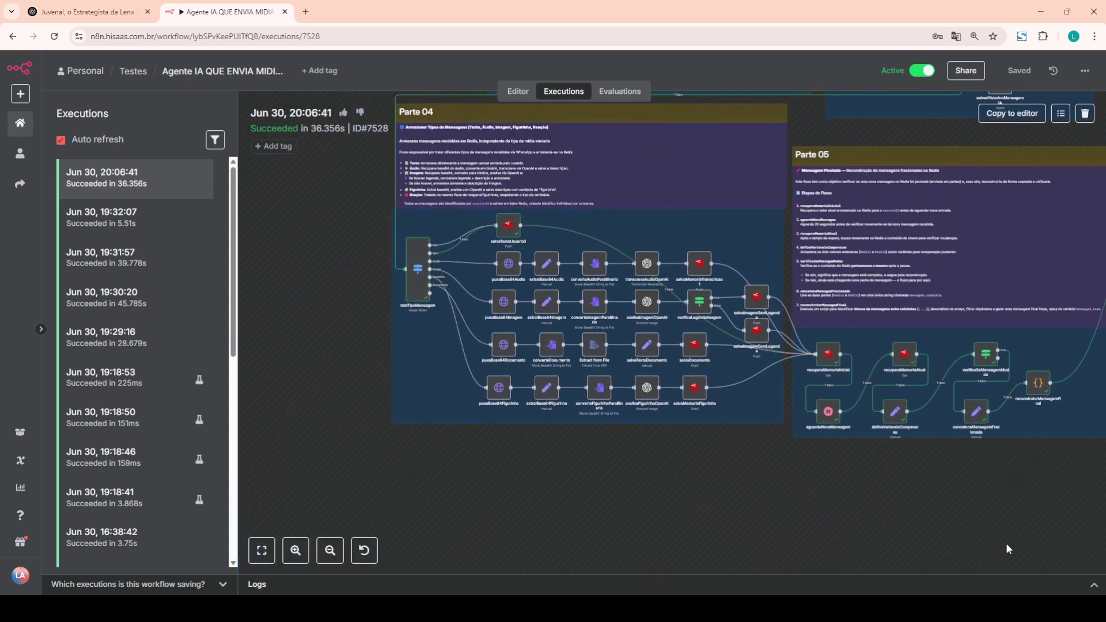
drag(1037, 488, 490, 543)
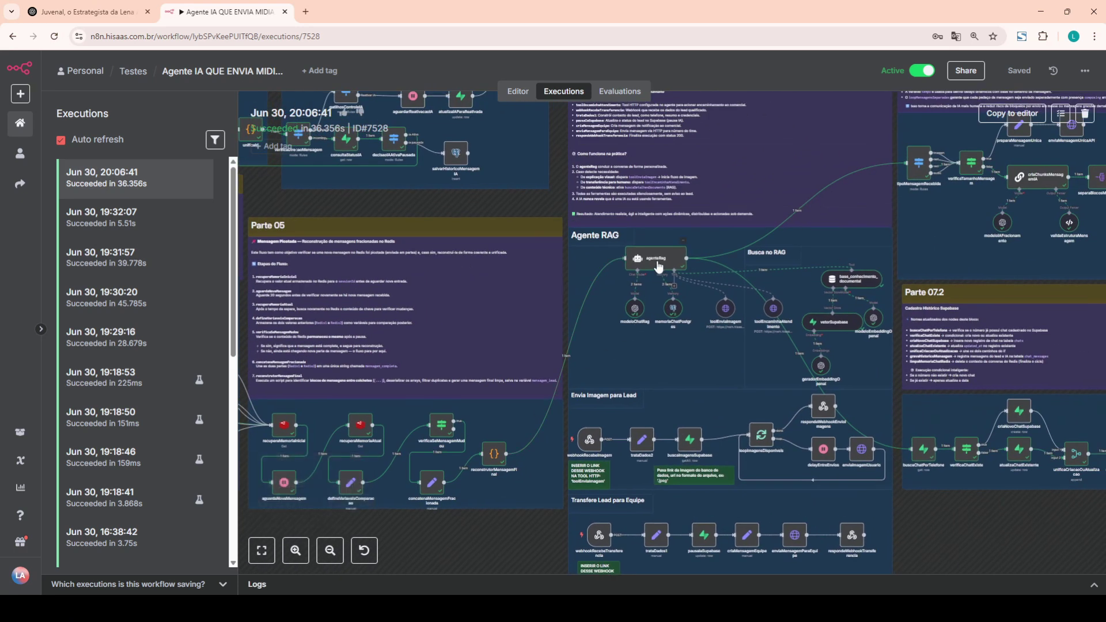
- Inspect the base_conhecimento_documental node's query and response, and follow the execution path through Parte 07.1 and Parte 07.2
double_click(848, 280)
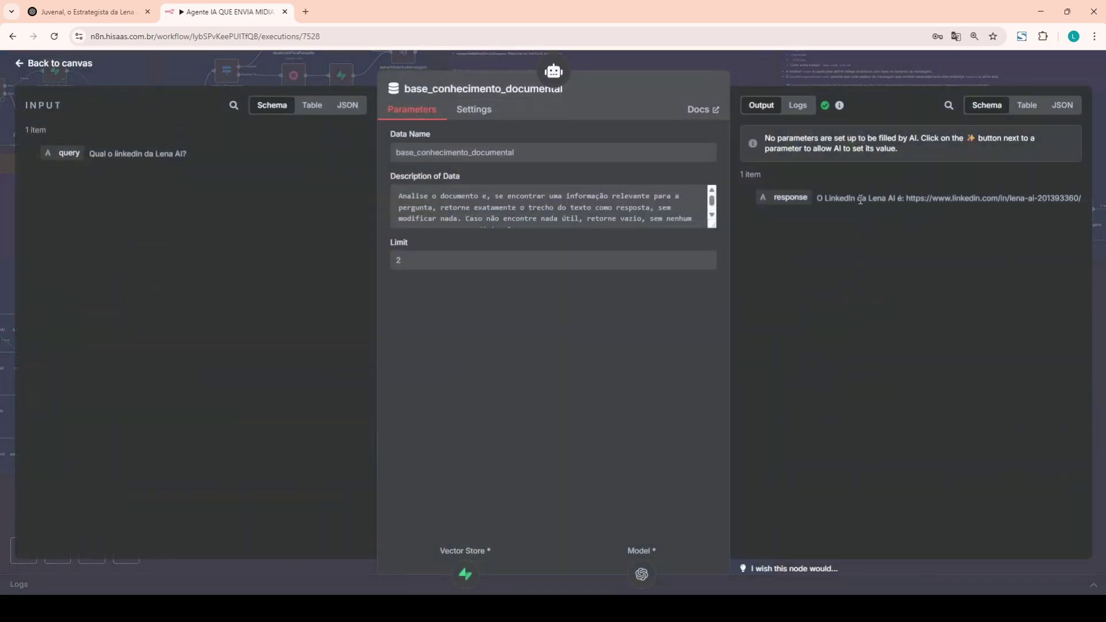
click(838, 80)
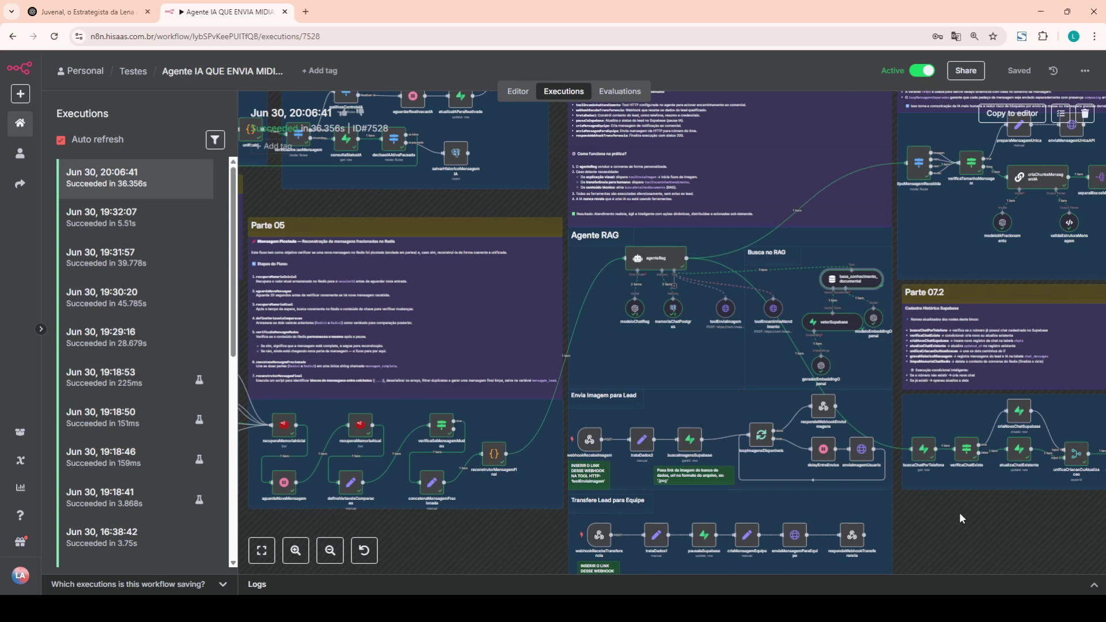
drag(988, 525, 674, 484)
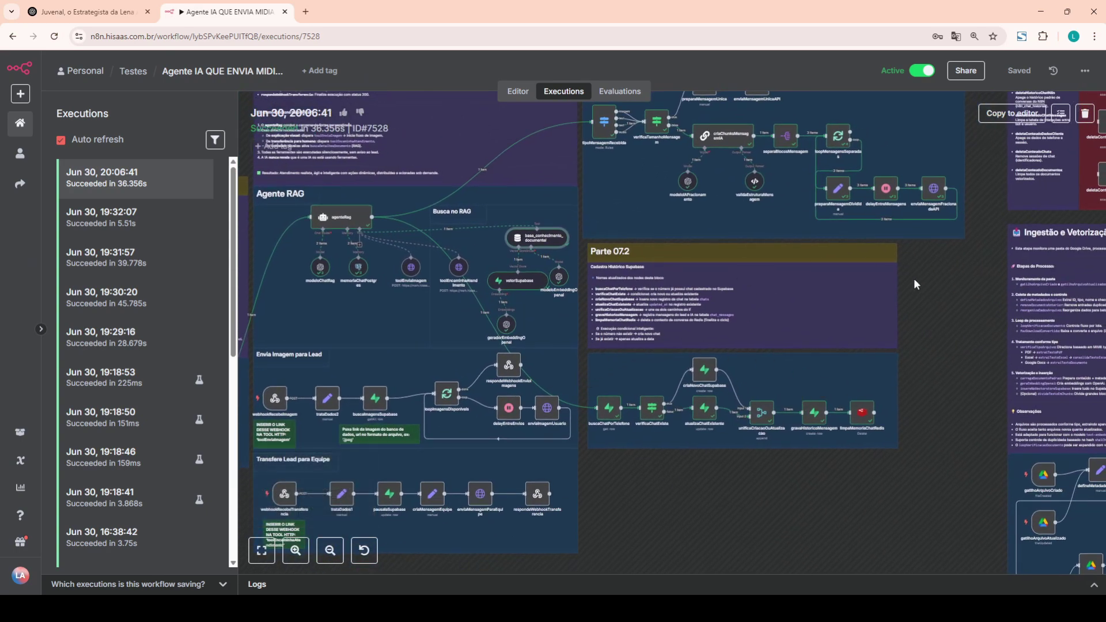
scroll(881, 271, up, 3)
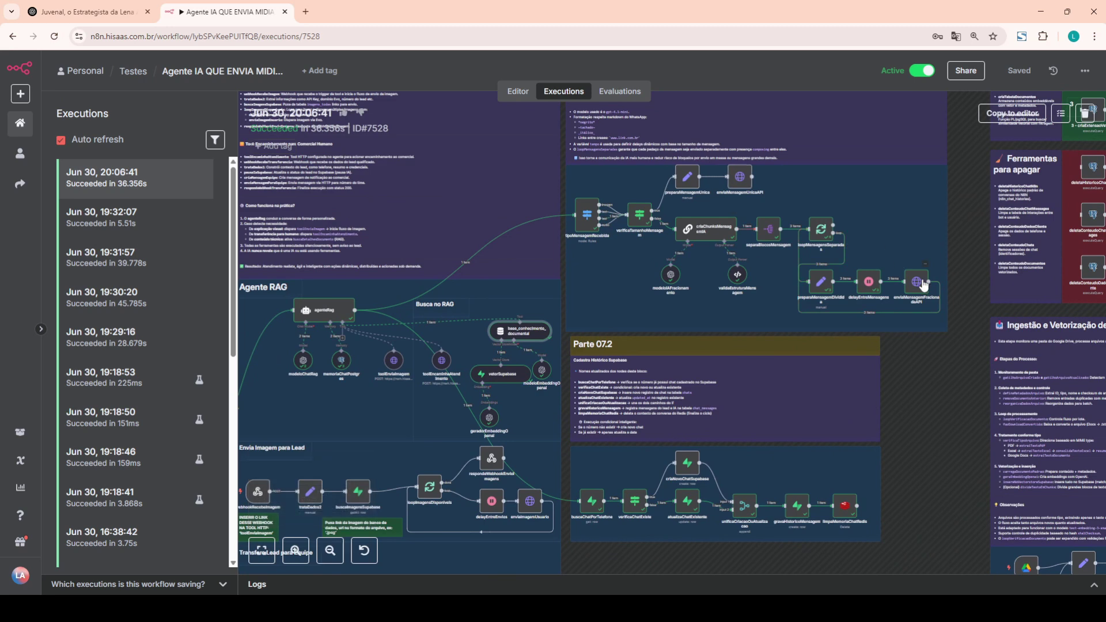